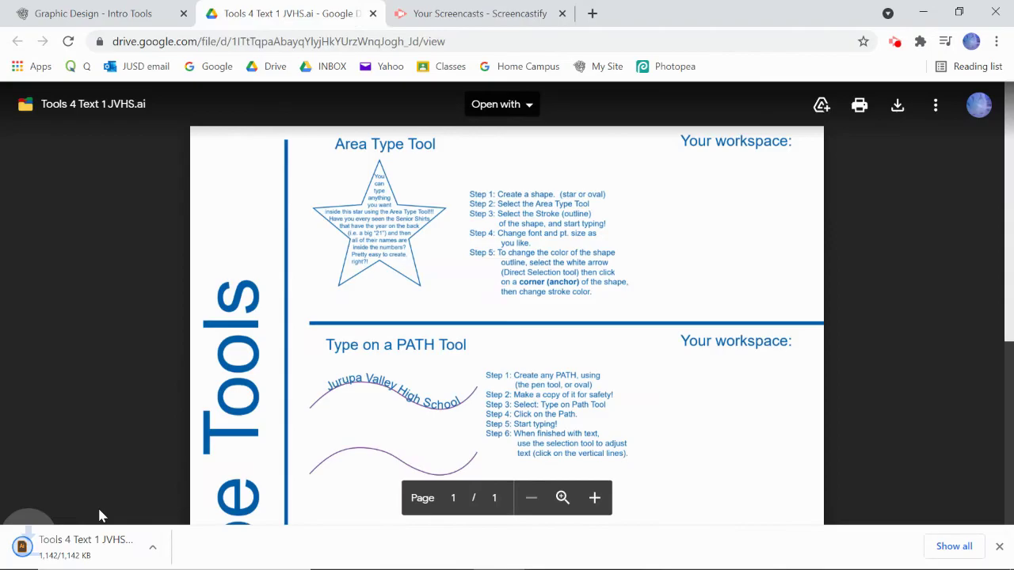
Step: Open the downloaded Tools 4 Text 1 JVHS.ai worksheet in Illustrator from Chrome's download shelf
click(82, 552)
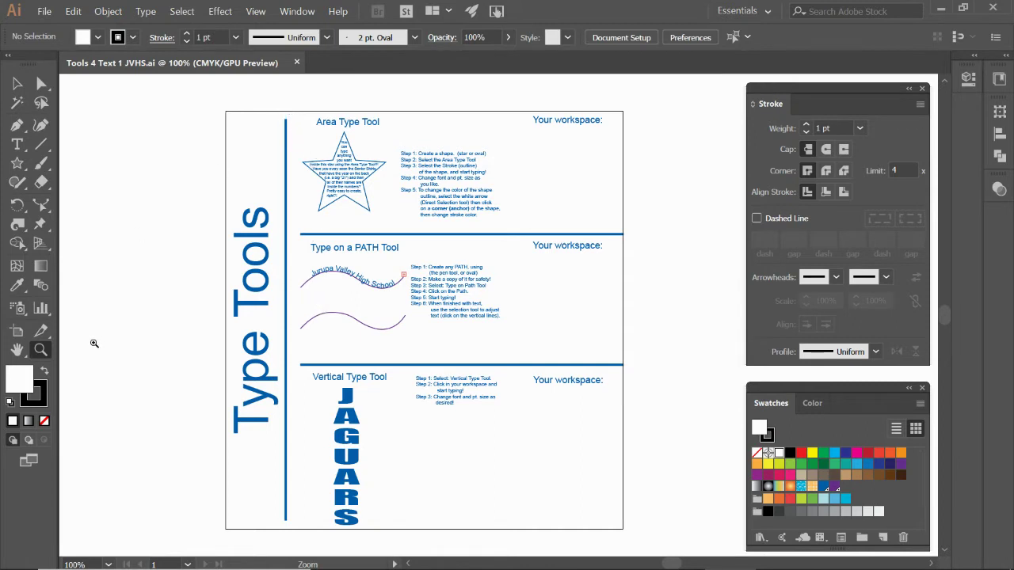
Step: Zoom into the Area Type section and pan to its blank 'Your workspace:' area
drag(285, 102, 622, 255)
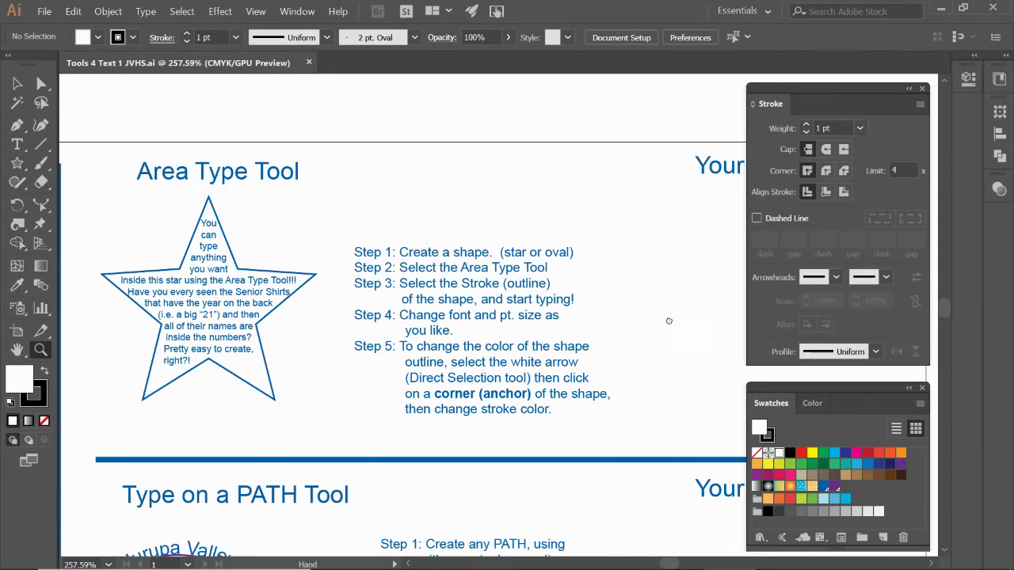
drag(668, 319, 436, 312)
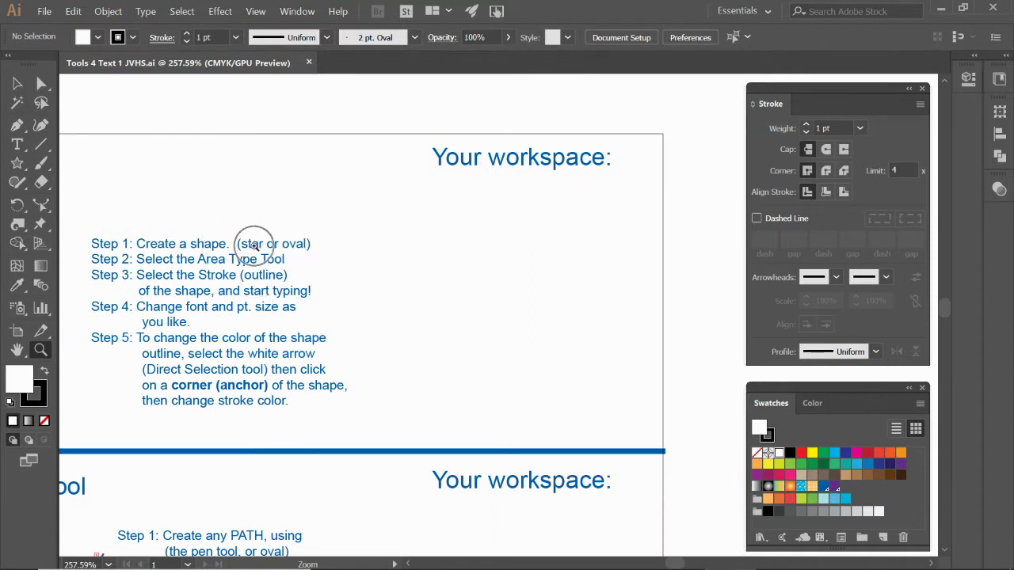
Step: Draw a large five-point star in the Area Type workspace and nudge it slightly lower
click(18, 164)
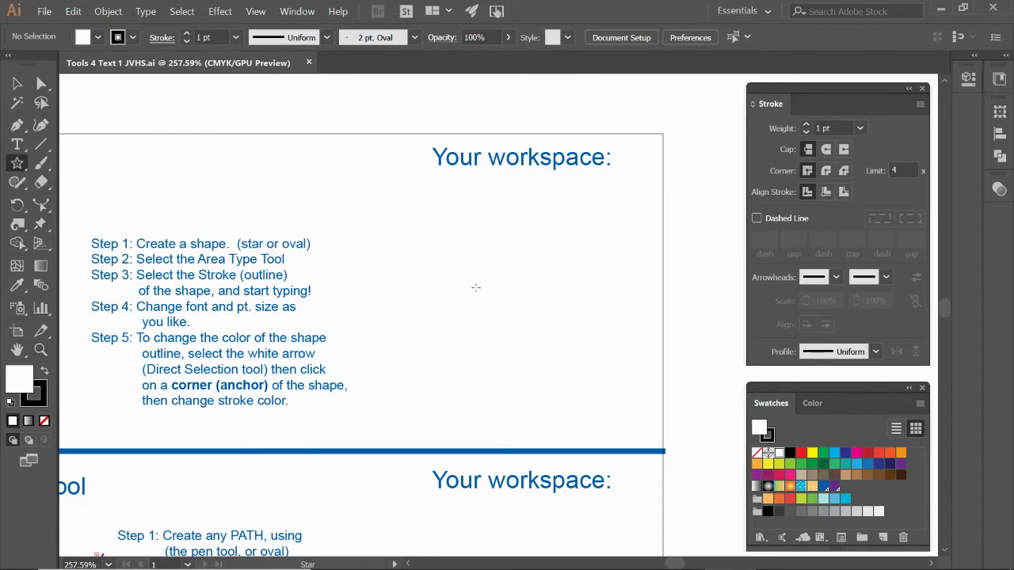
drag(499, 298, 562, 413)
key(Down)
key(Down)
key(Down)
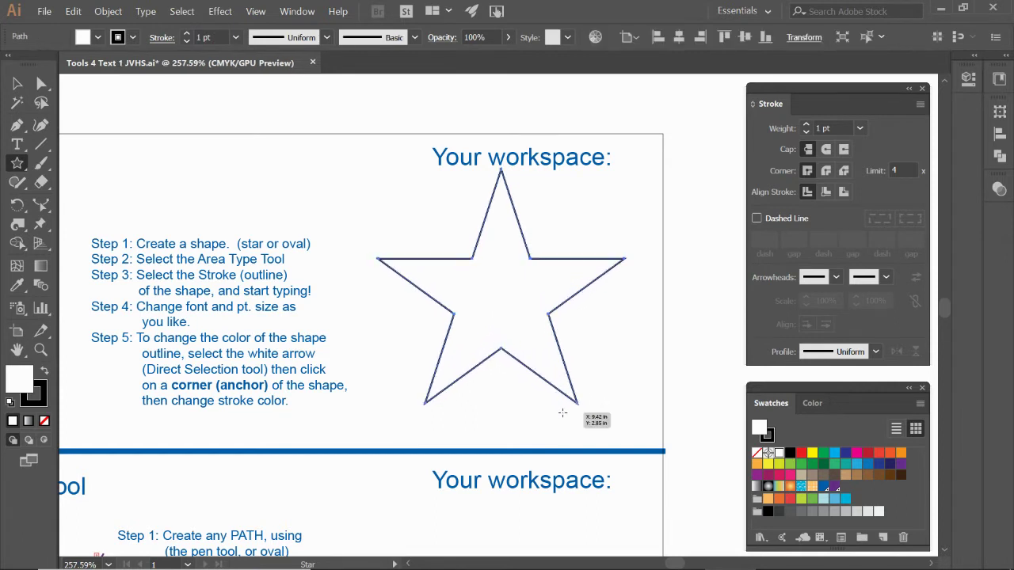
click(17, 84)
drag(496, 295, 495, 310)
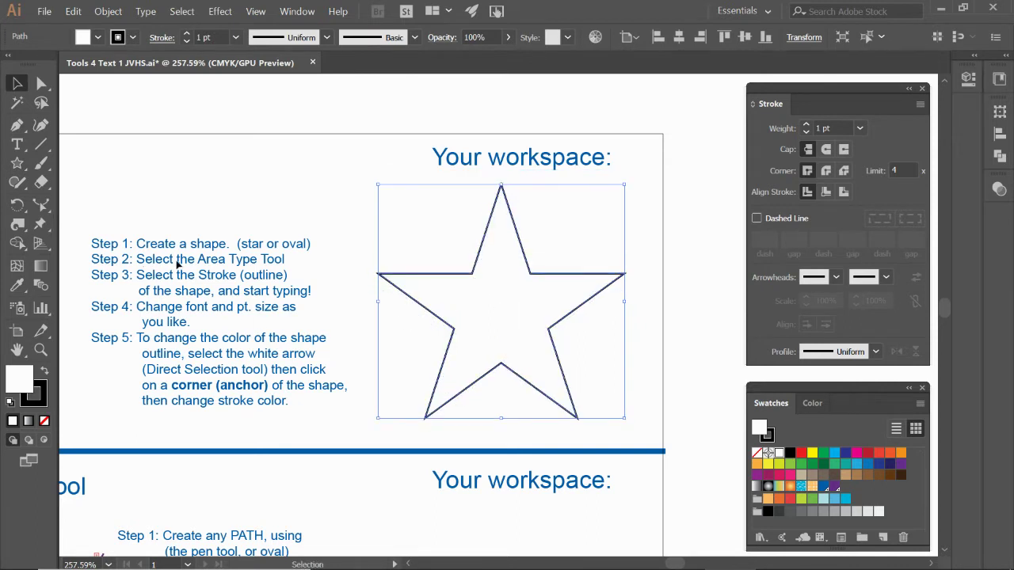
click(208, 261)
Step: Make the star an area type container and type 'We can just start typing .... etc ect etc'
click(18, 146)
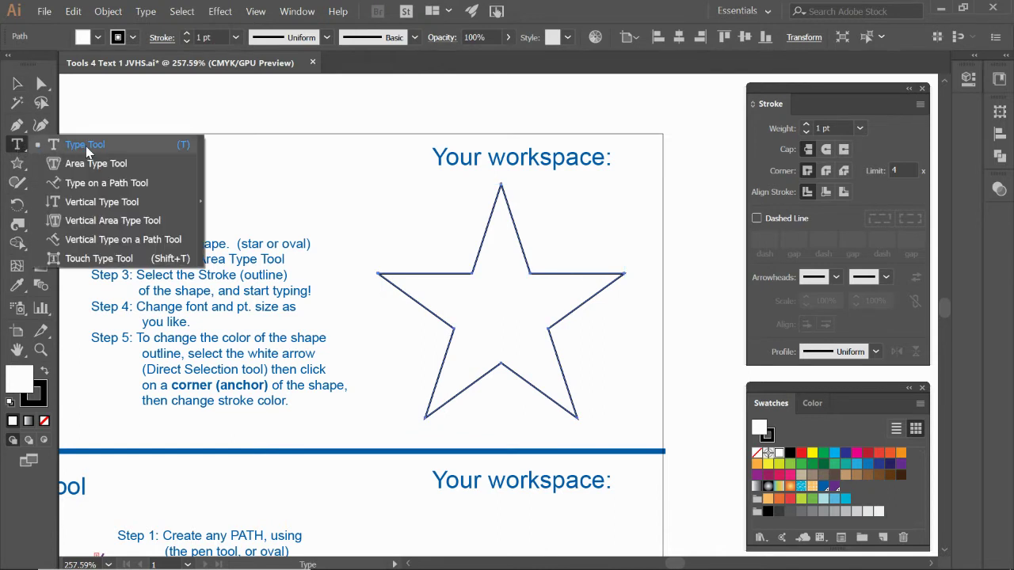
click(85, 163)
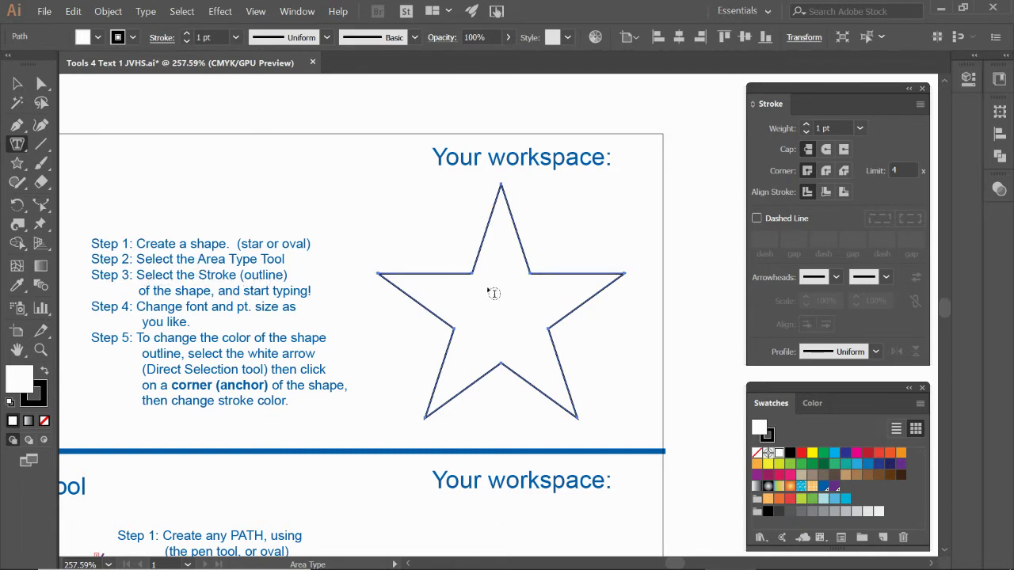
click(488, 232)
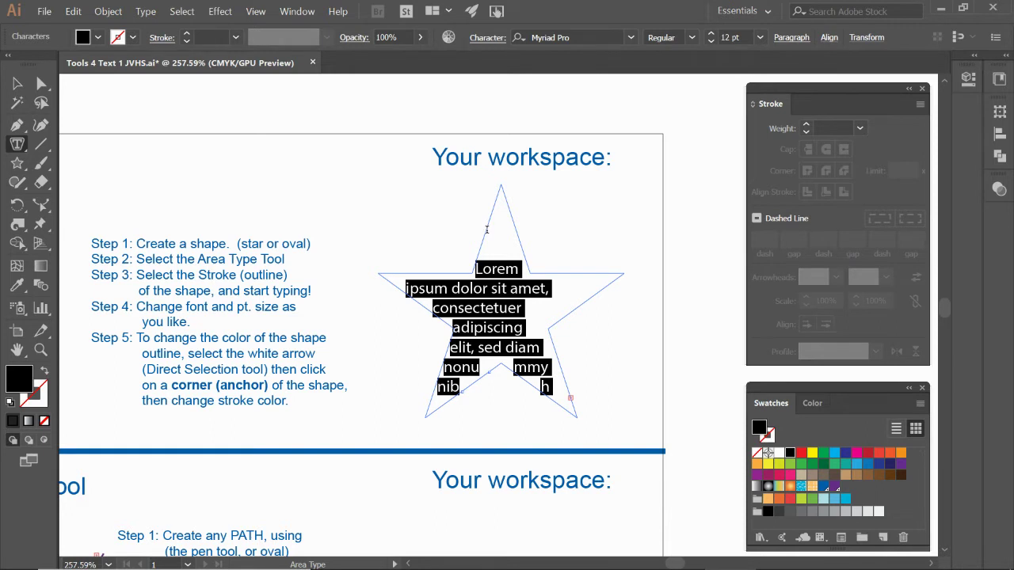
text(We ca)
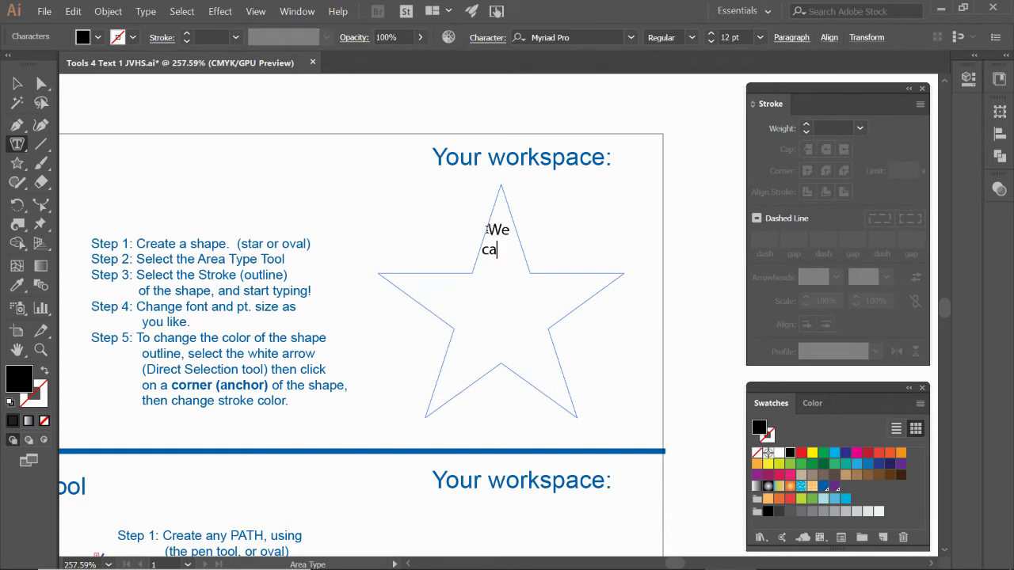
text(n just start typing)
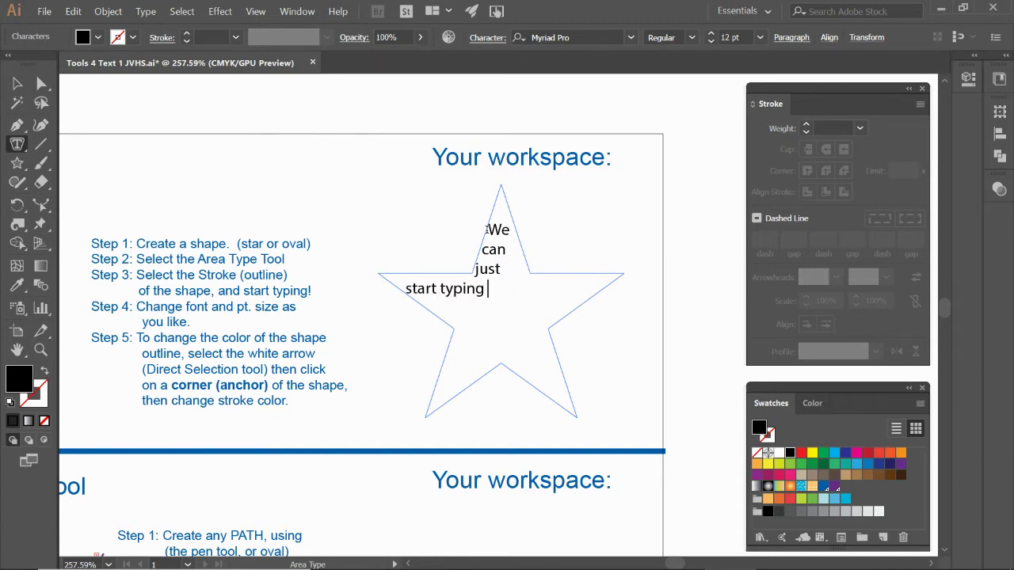
text( .... etc ect)
text( etc)
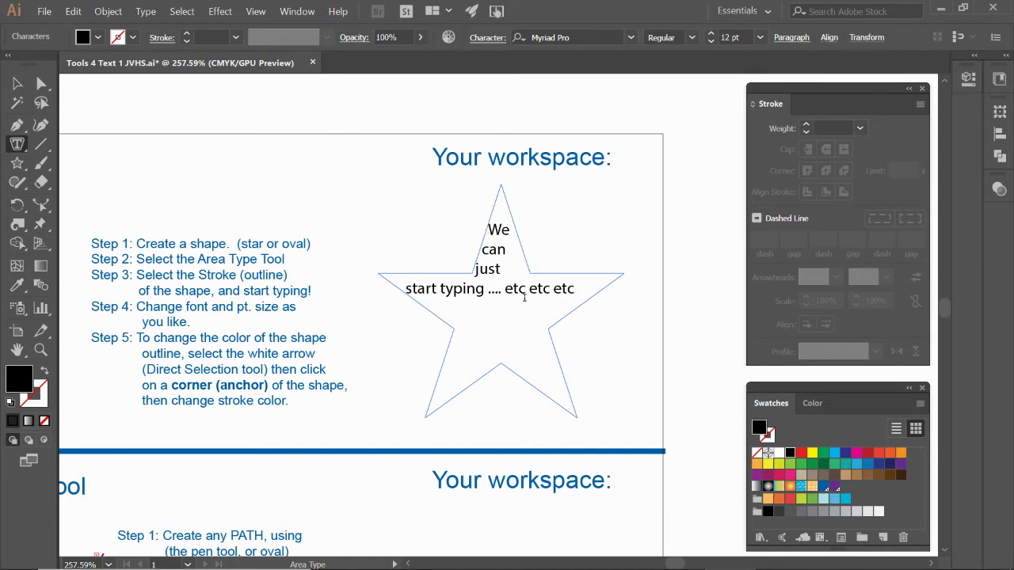
Step: Set the star's text to Bradley Hand ITC at 8 pt
drag(581, 291, 486, 209)
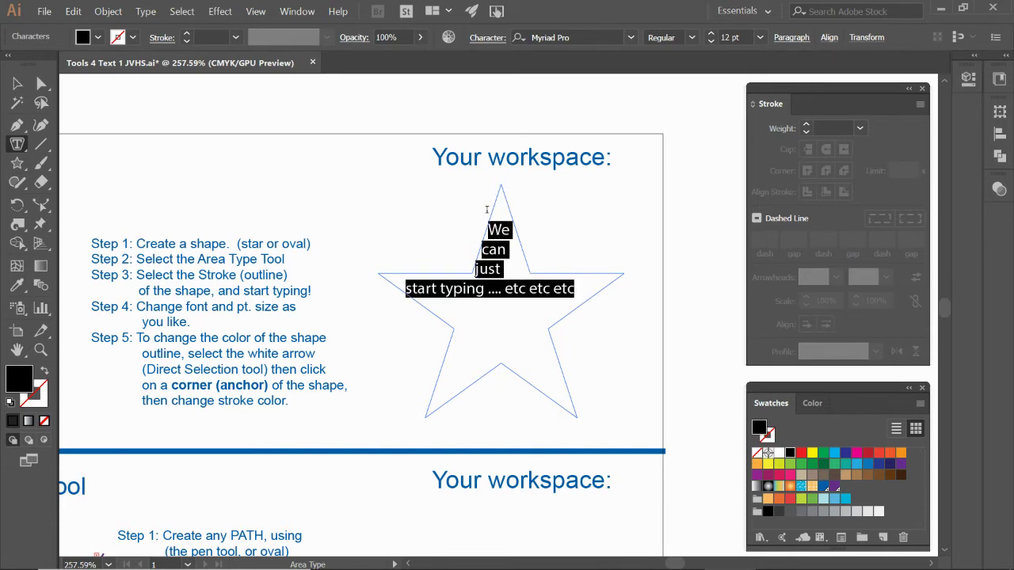
click(631, 37)
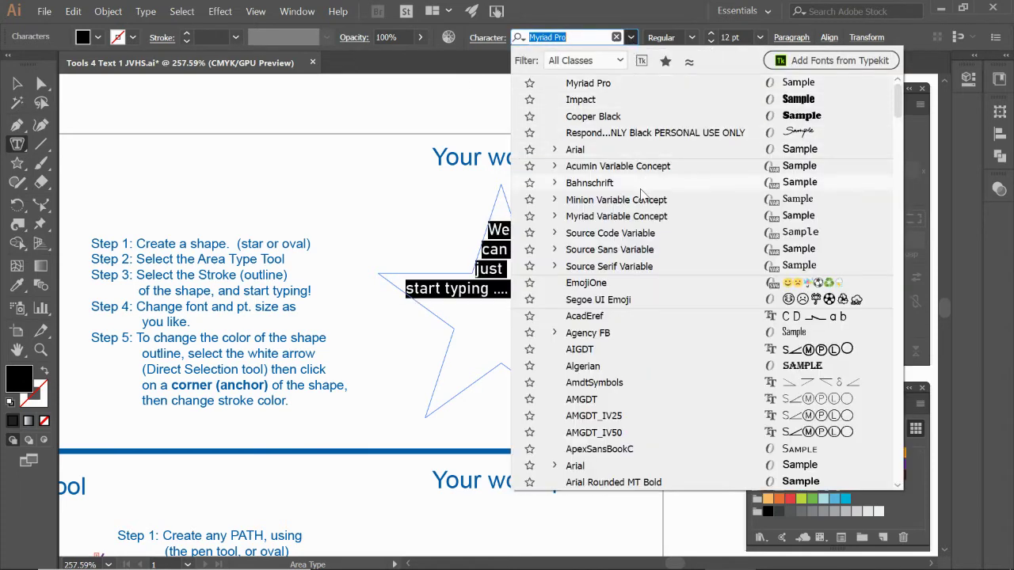
scroll(689, 372, down, 9)
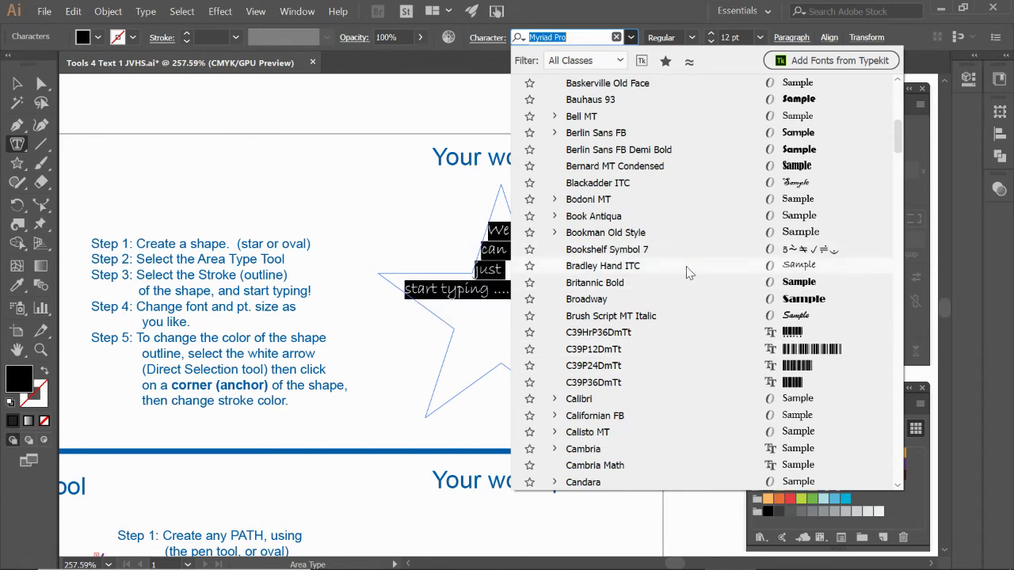
click(686, 267)
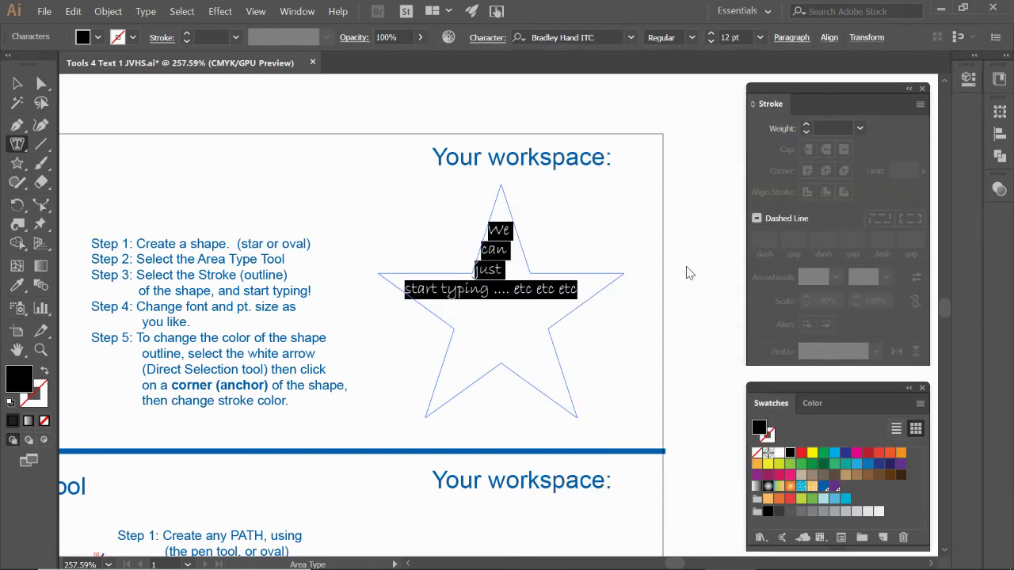
click(712, 41)
click(711, 42)
click(711, 41)
click(711, 41)
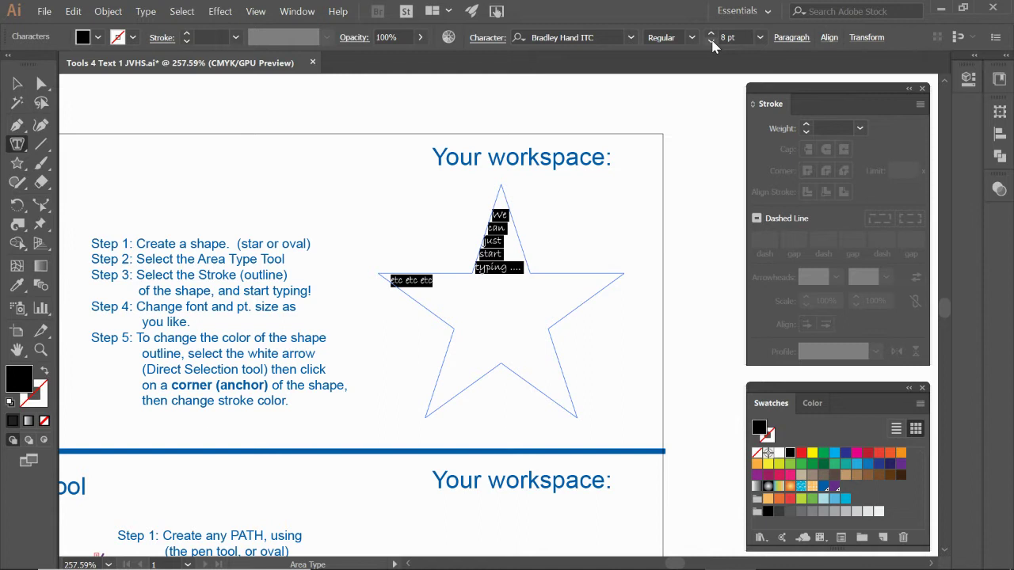
Step: Add random filler text after 'etc etc etc' so it flows through the whole star
click(479, 288)
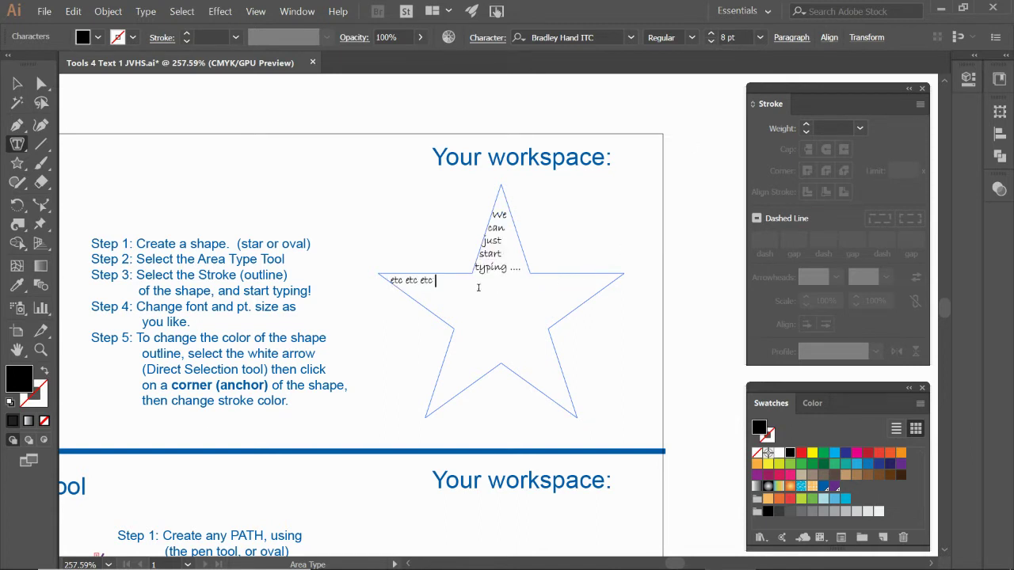
text(asdlfkejasldjfflkejsadflkejsadfl;fkejsadlffkejasldkfjf)
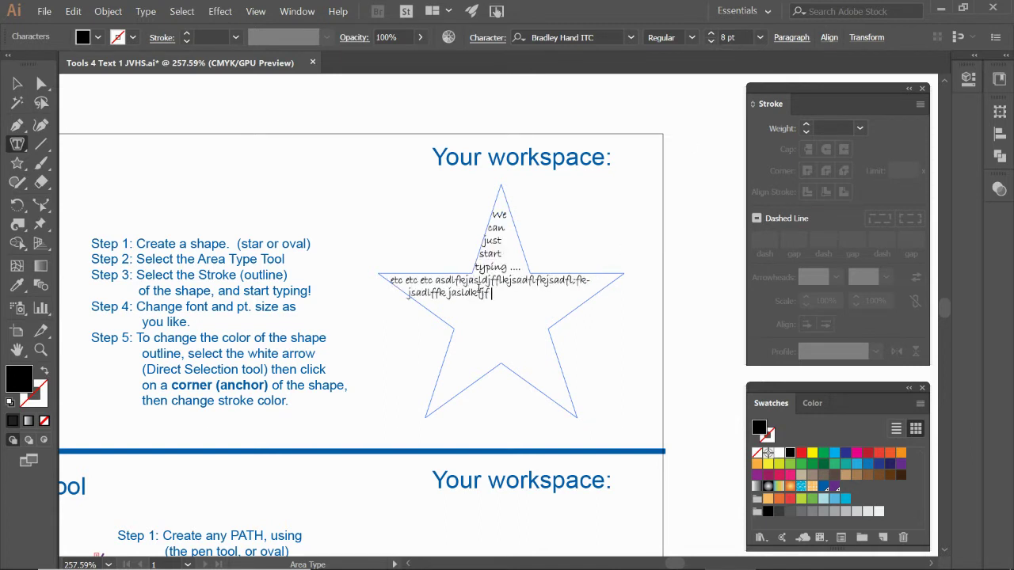
text( lsa;kajffl; aksdjffl;kasjdff l;kasdjff ;lkasjffl;kasjdffl;kjas dff;lkjads f)
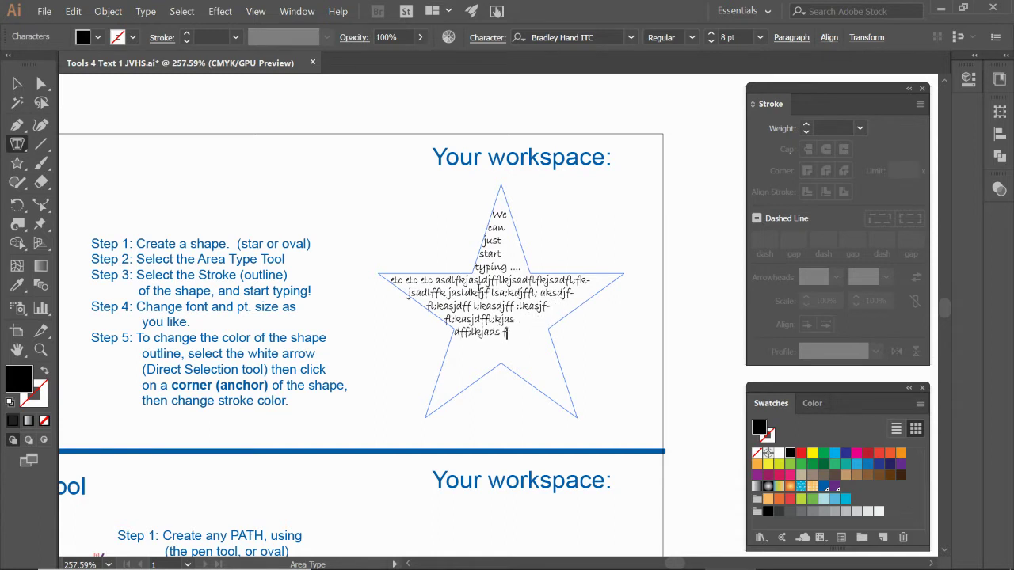
text(fl;kjasd fl;kjadslf;fkj alsff)
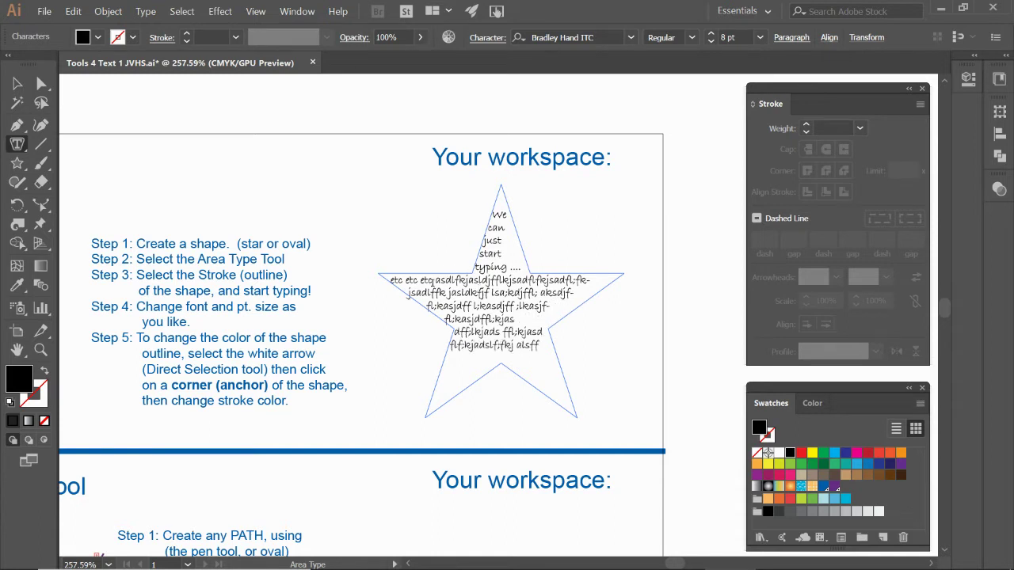
click(473, 333)
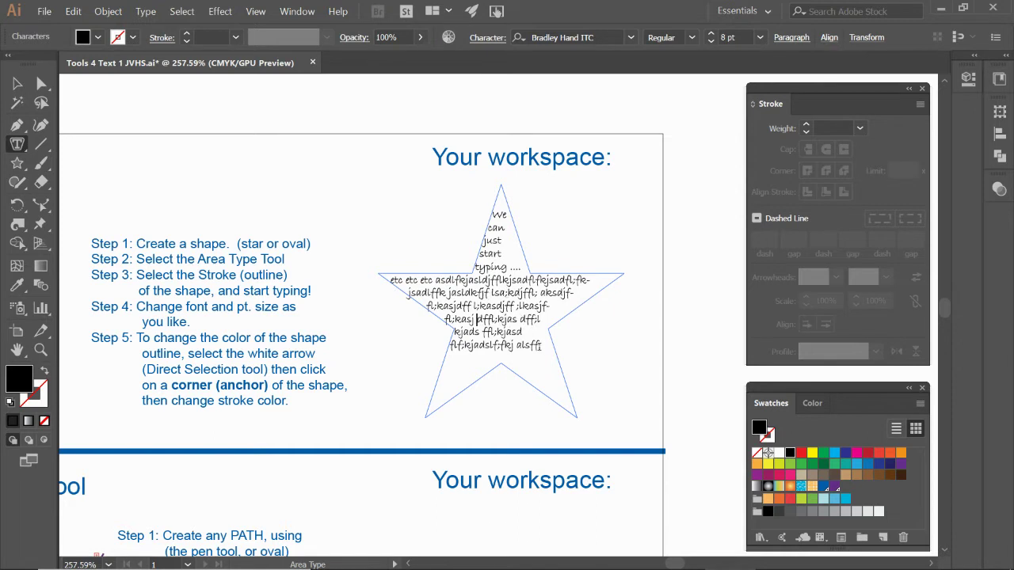
drag(544, 347, 492, 211)
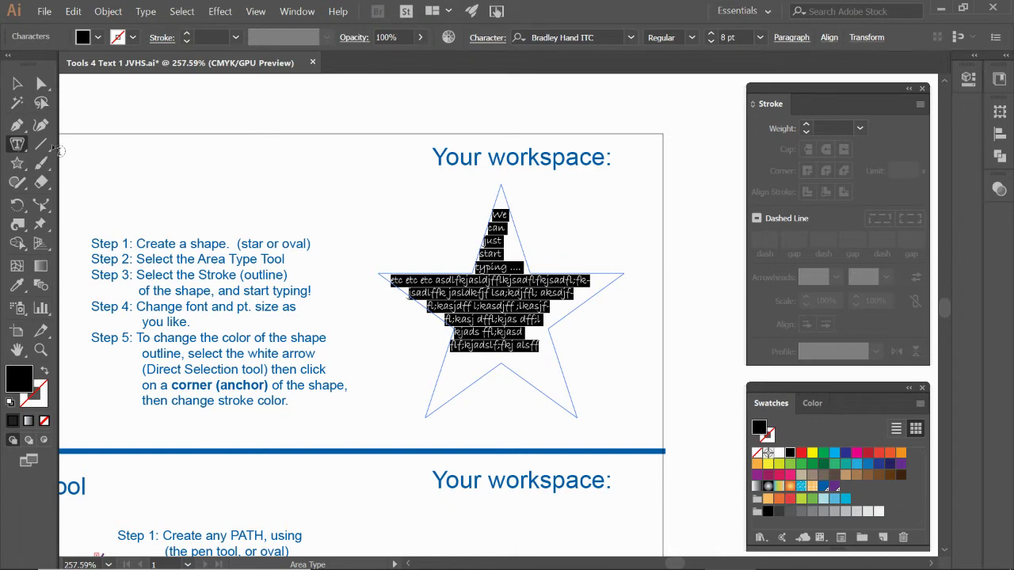
click(14, 89)
Step: Change all the star's text from Bradley Hand ITC to Bell MT, then deselect it
click(316, 190)
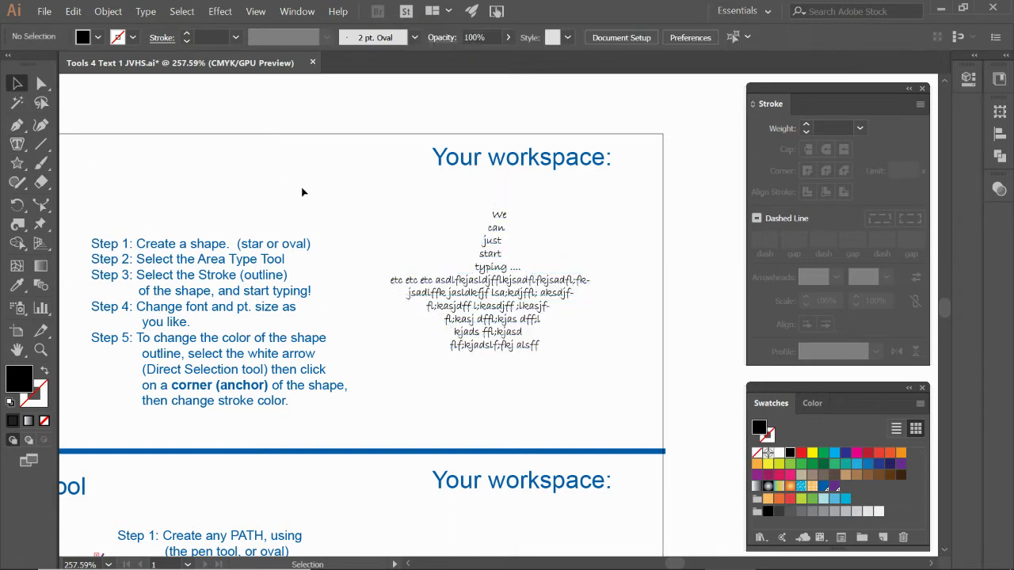
click(466, 311)
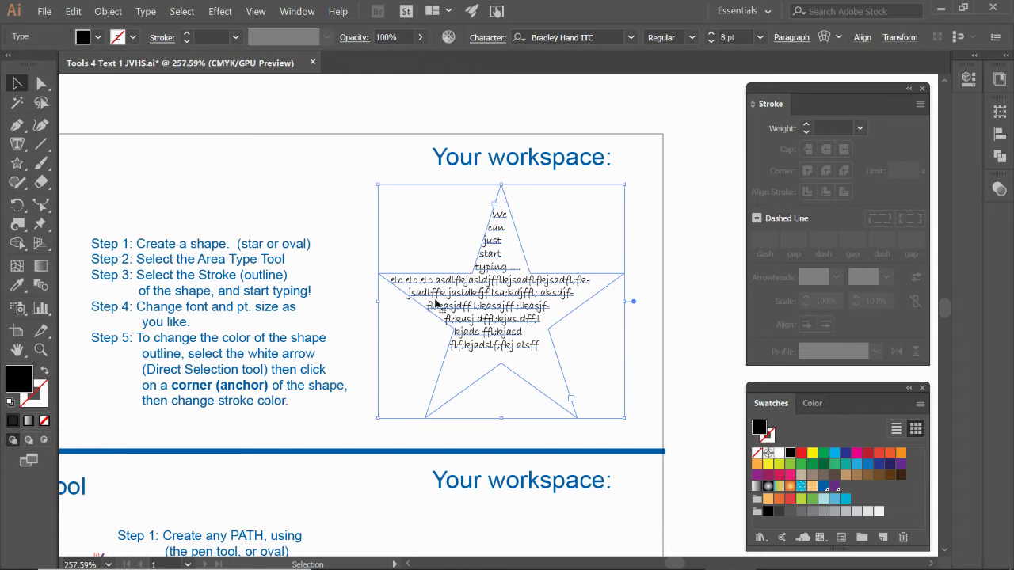
key(t)
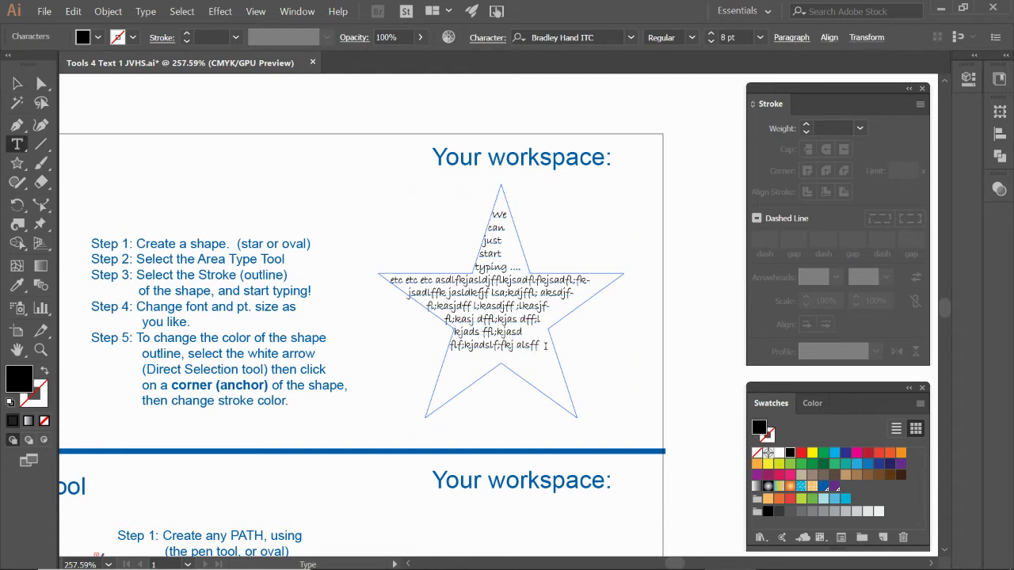
drag(545, 346, 489, 202)
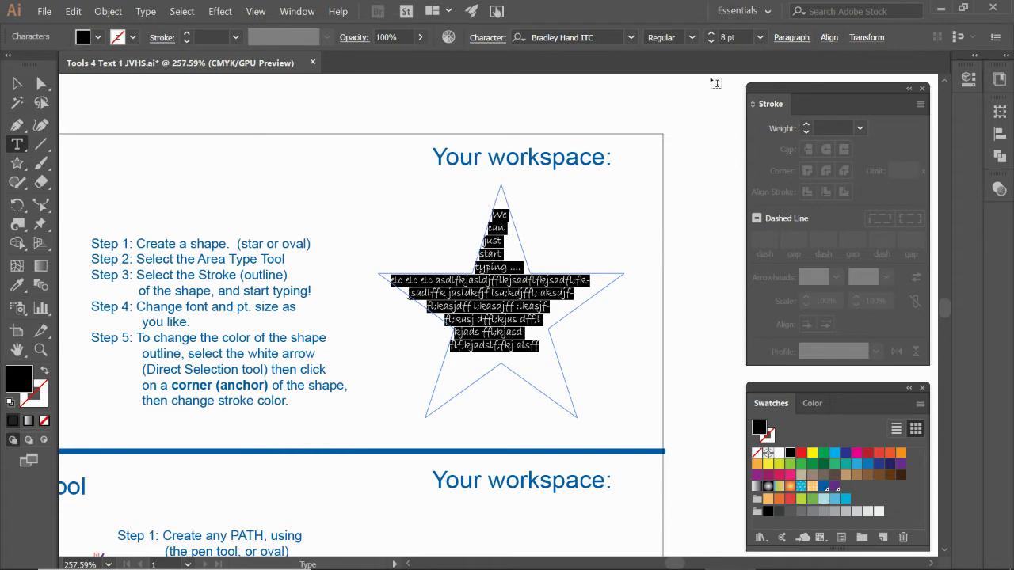
click(630, 38)
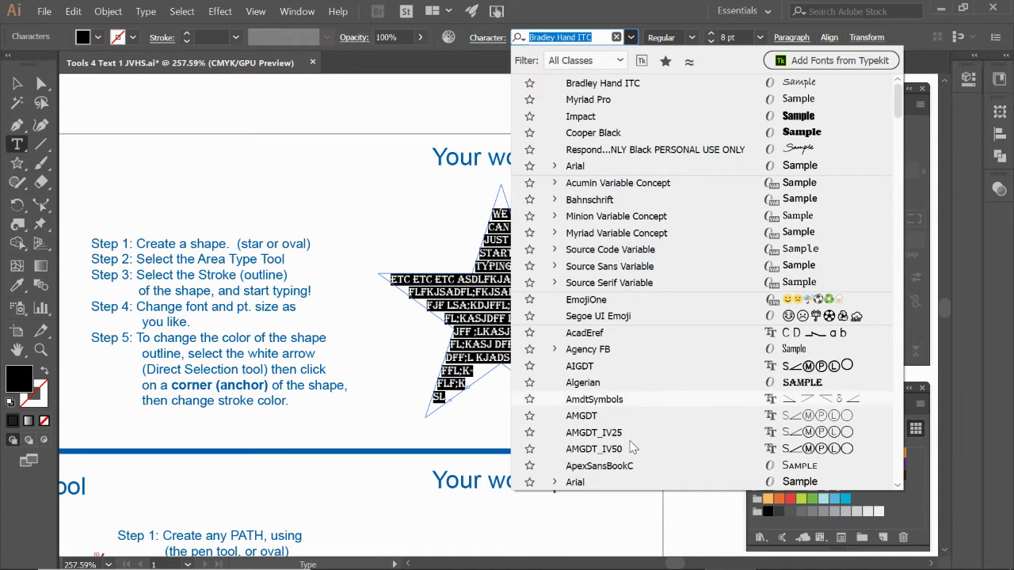
scroll(617, 396, down, 5)
click(620, 334)
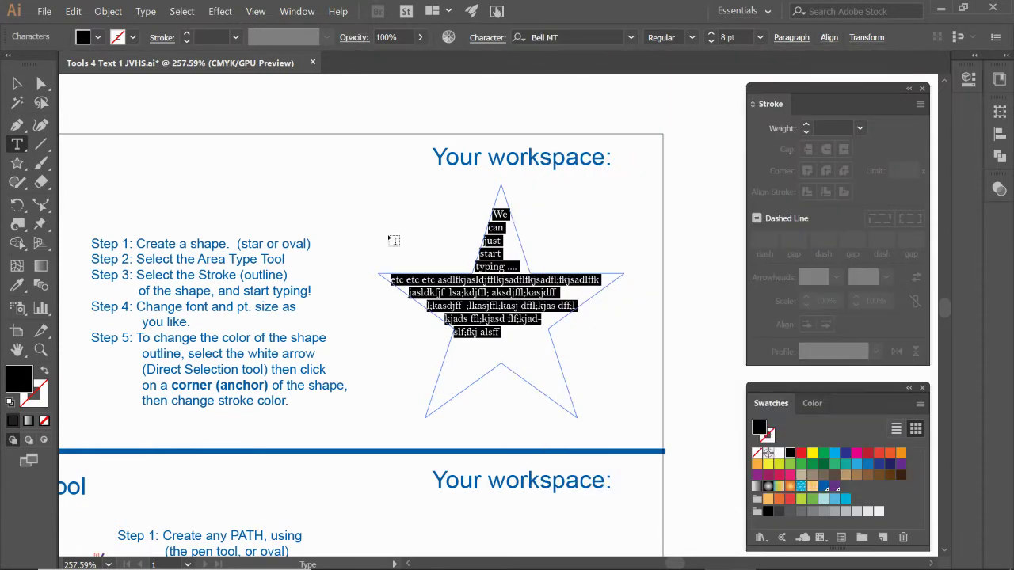
click(14, 83)
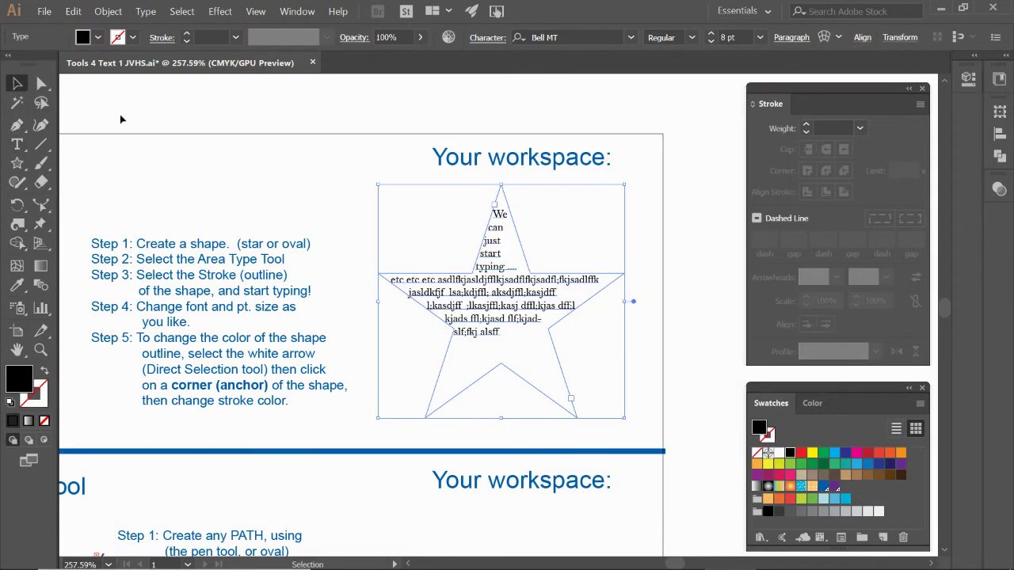
click(237, 176)
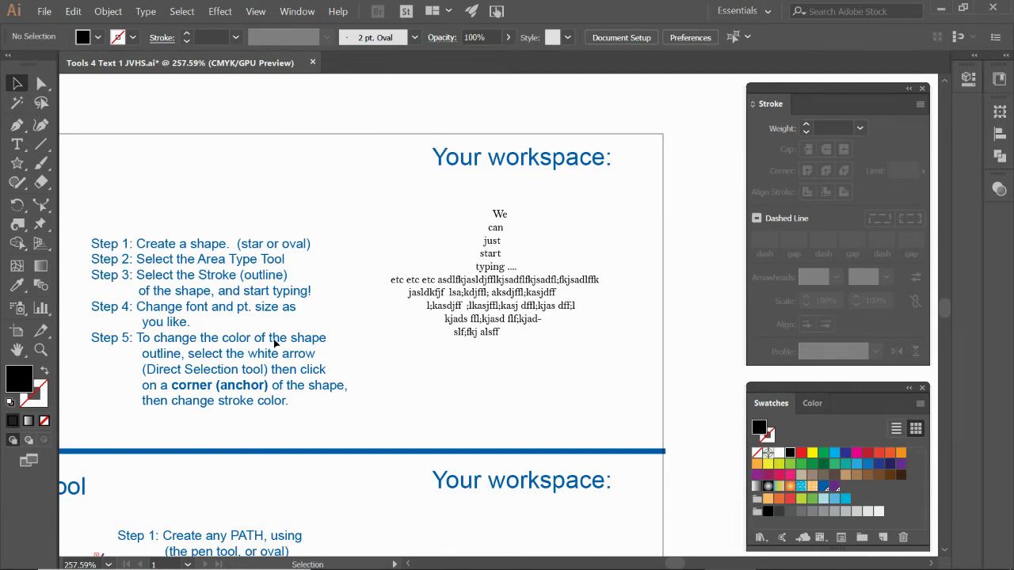
Step: Give the star's outline a black stroke using the black swatch in the Swatches panel
click(464, 323)
click(463, 332)
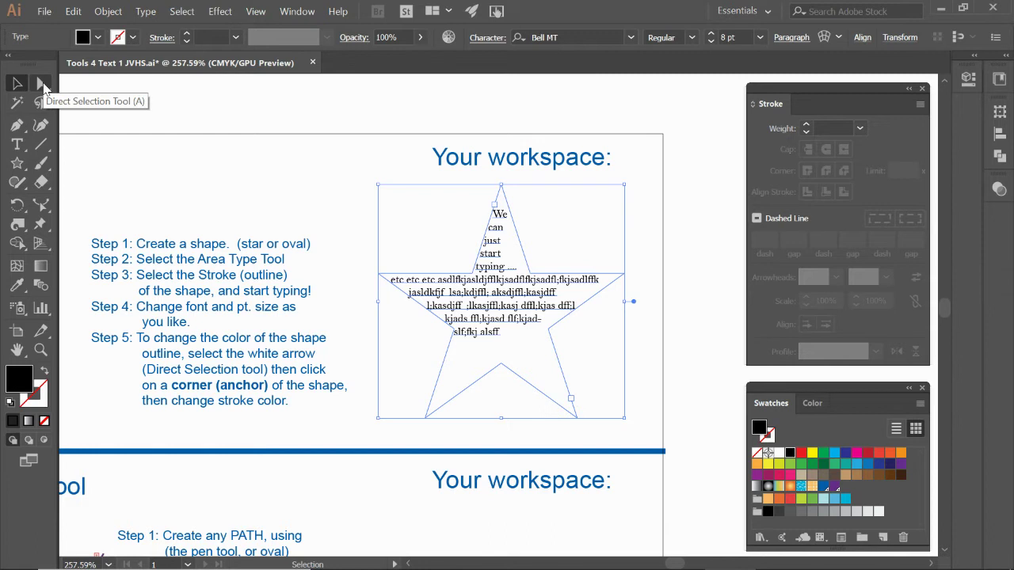
click(42, 84)
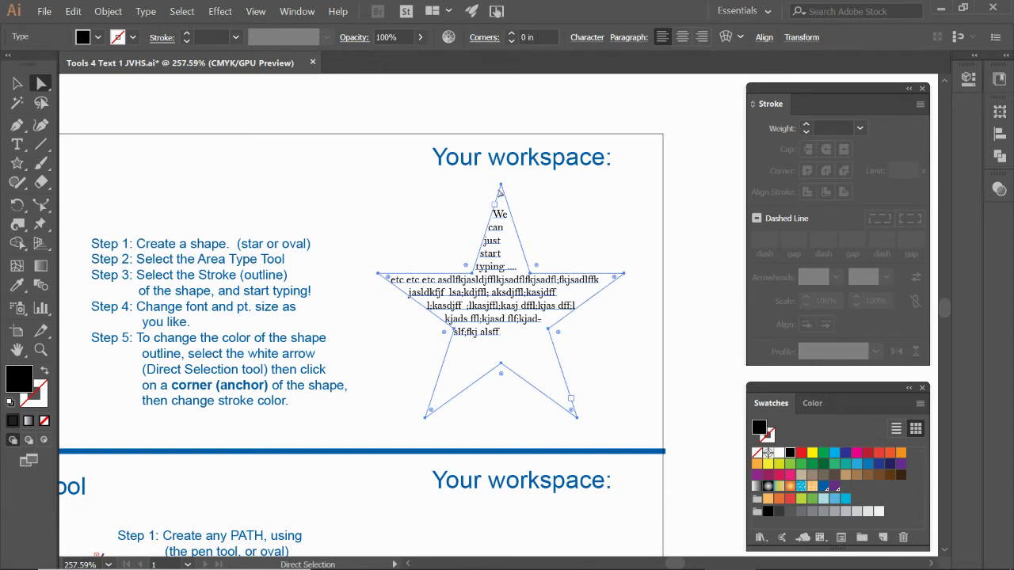
click(379, 275)
click(380, 277)
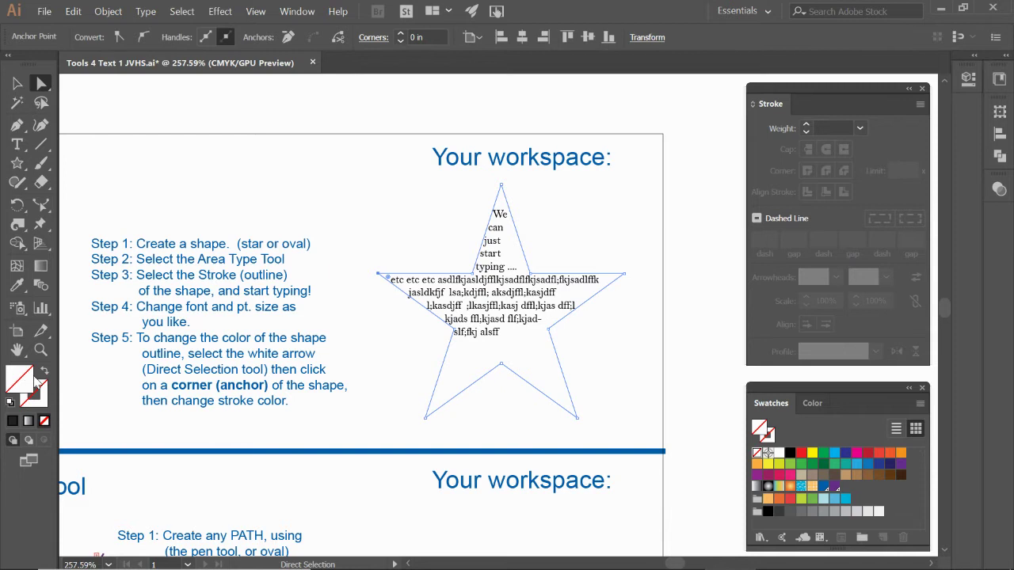
click(43, 390)
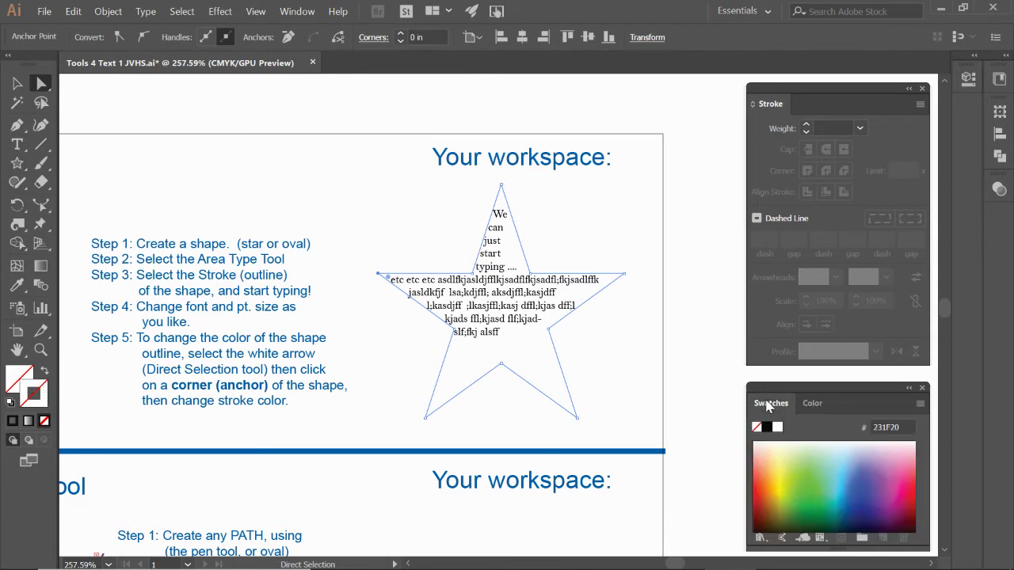
click(769, 404)
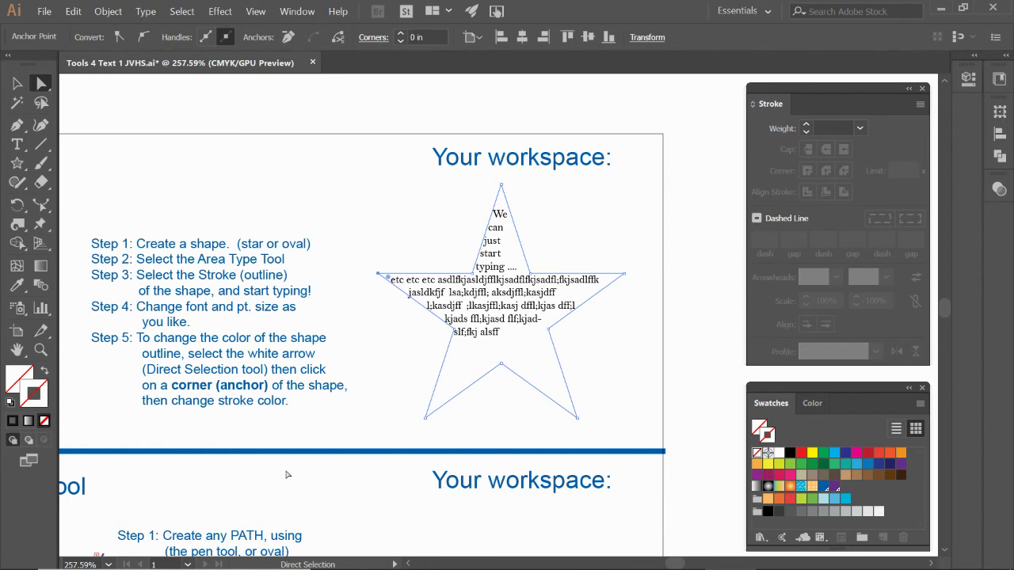
click(789, 454)
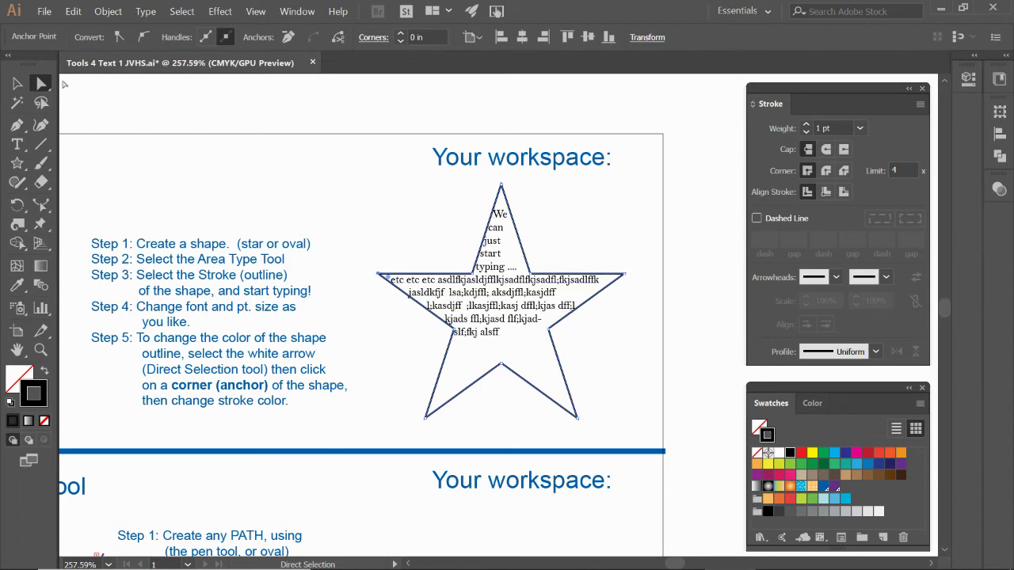
click(17, 83)
drag(379, 477, 600, 243)
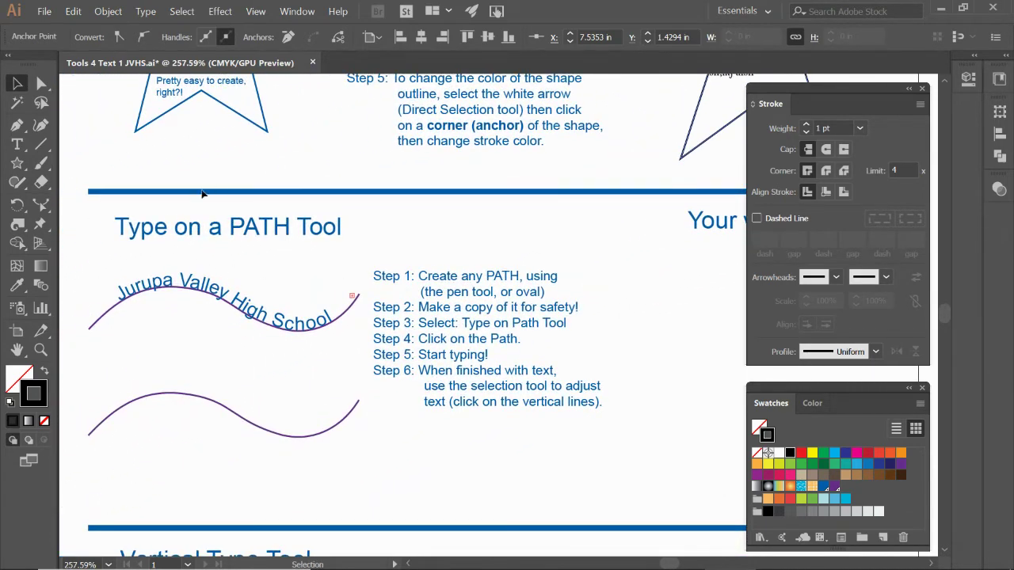
Step: Draw a wavy Pen curve with three smooth anchors in the Type on a Path workspace
drag(668, 397, 435, 388)
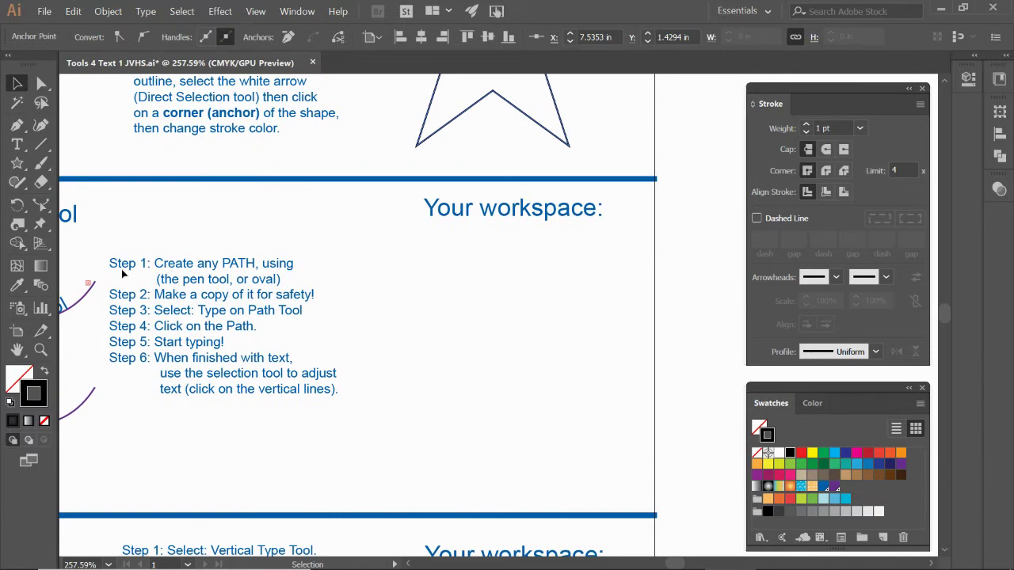
scroll(133, 362, down, 3)
scroll(204, 295, up, 3)
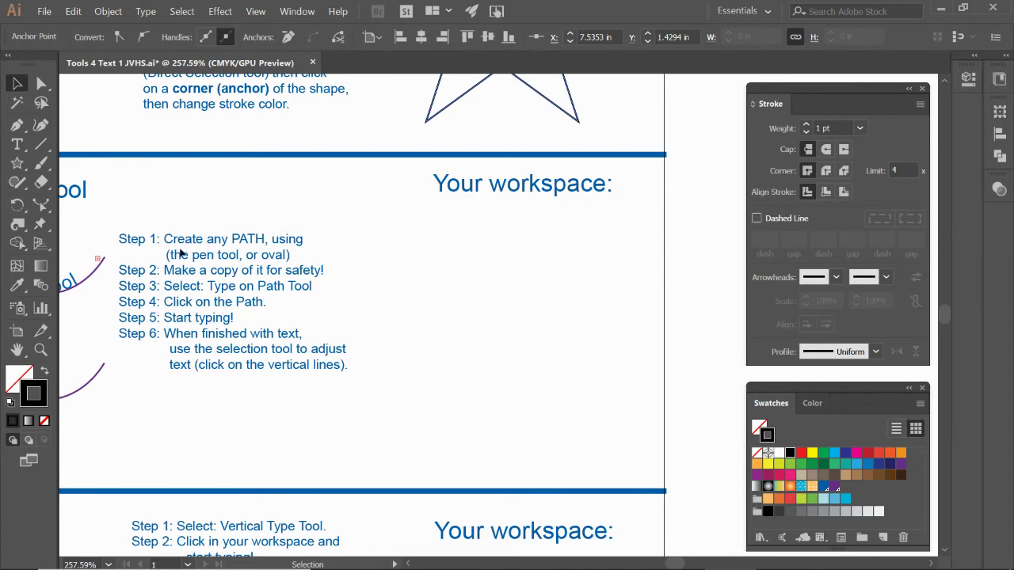
click(17, 127)
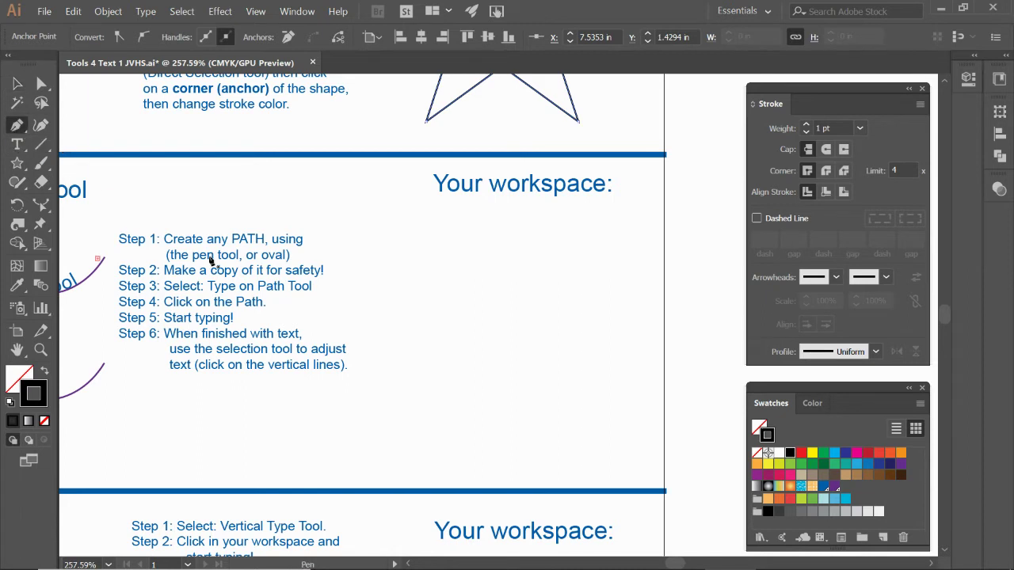
ctrl+click(367, 333)
drag(368, 328, 405, 290)
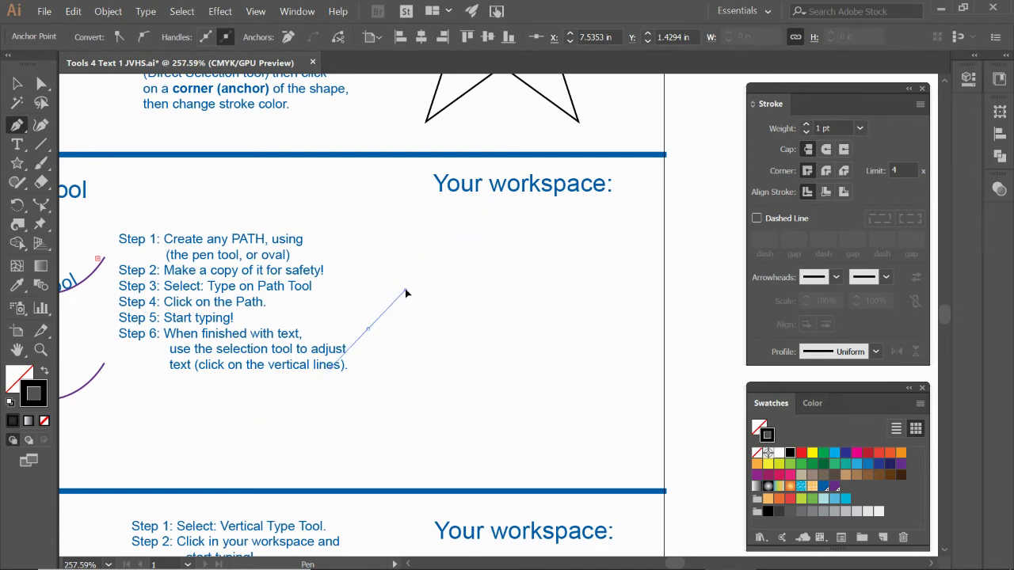
drag(495, 320, 526, 345)
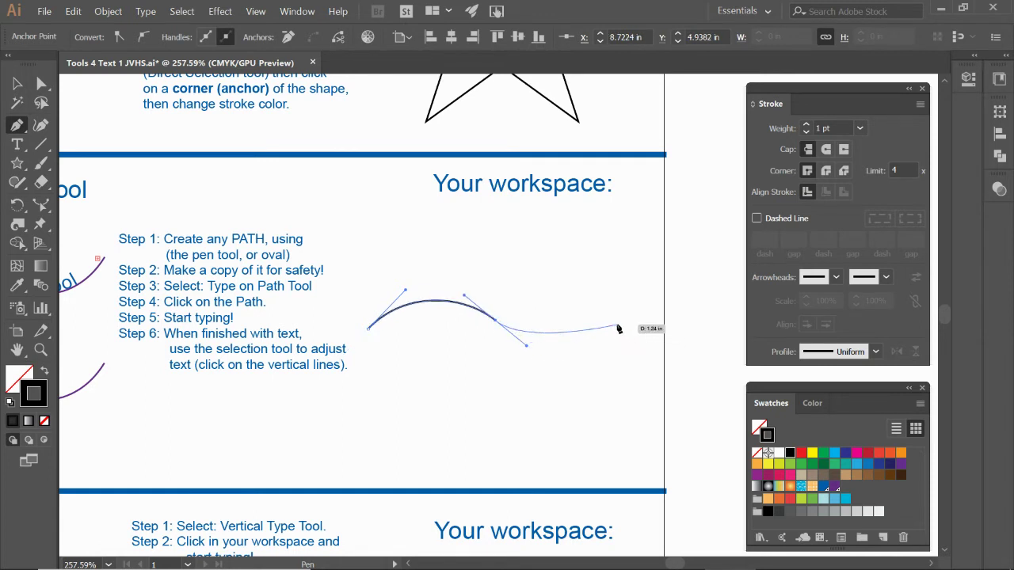
drag(616, 320, 645, 291)
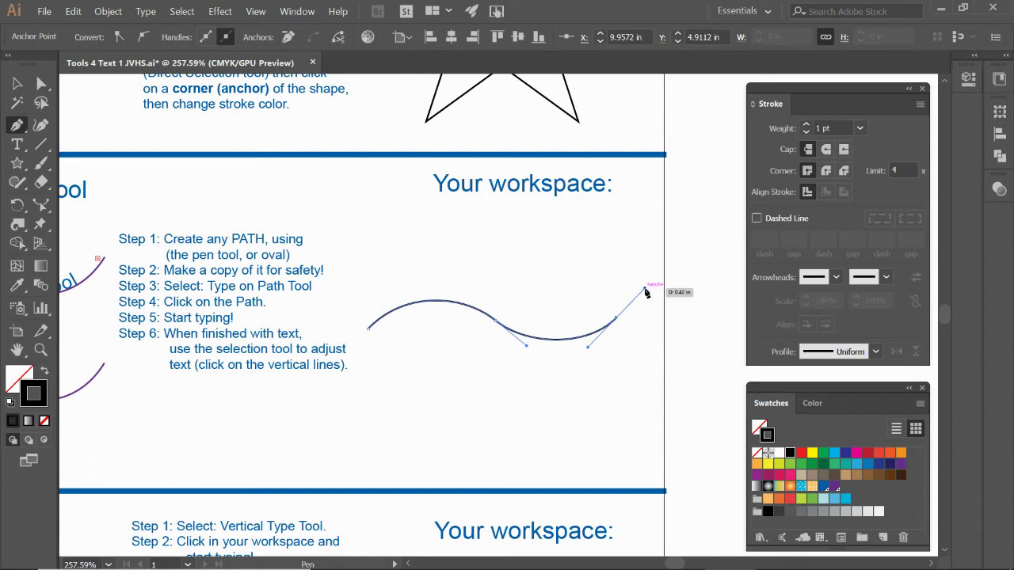
drag(646, 291, 645, 291)
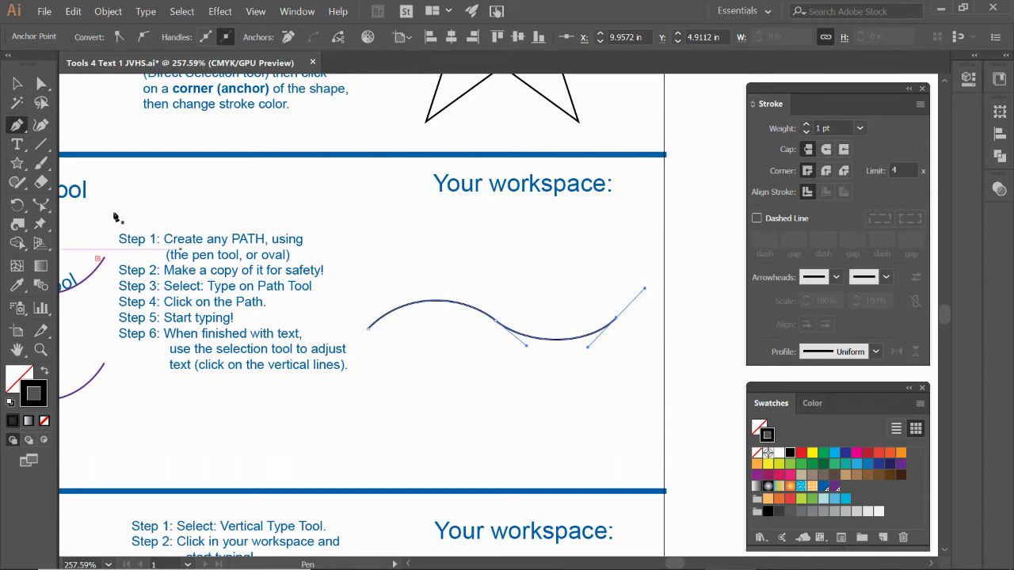
Step: Shift the curve slightly right, then Alt-drag a duplicate of it below the original
click(16, 83)
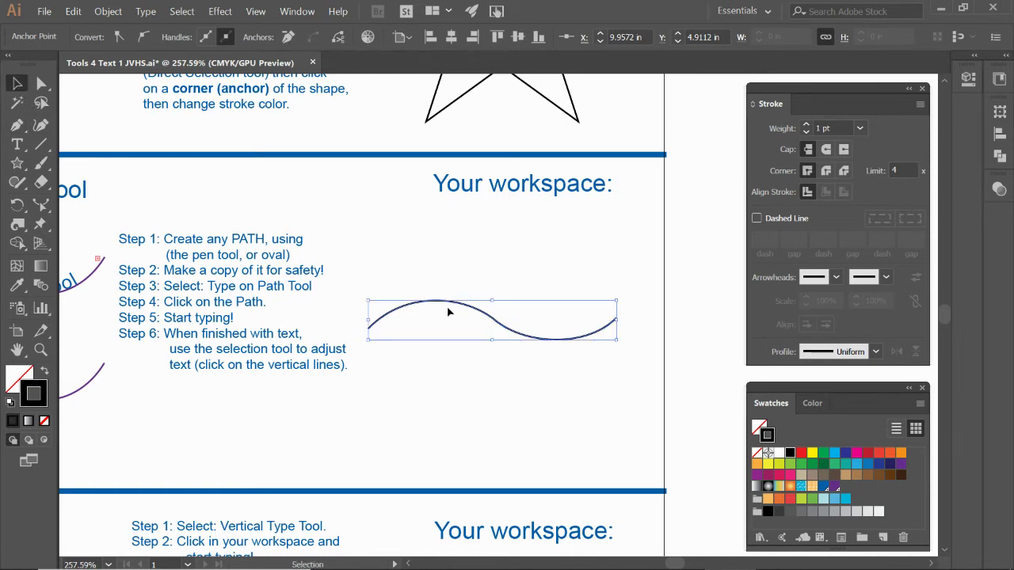
drag(467, 307, 488, 306)
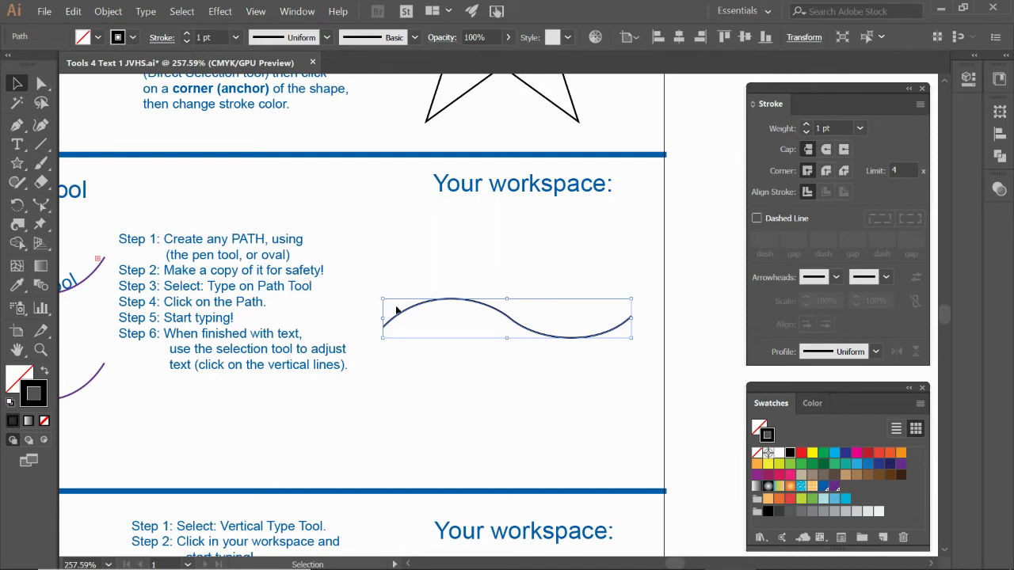
key(a)
key(v)
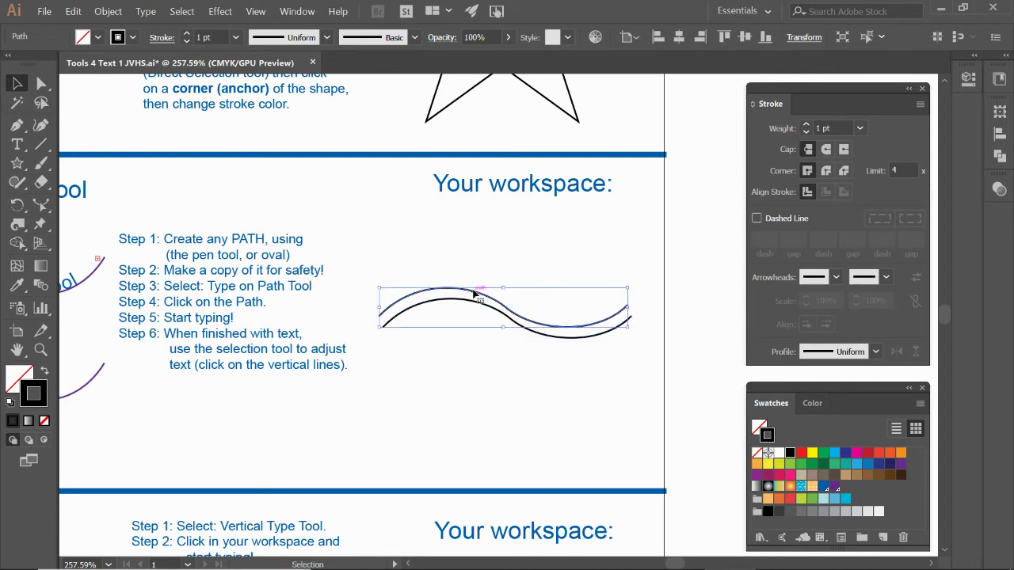
drag(475, 301, 479, 409)
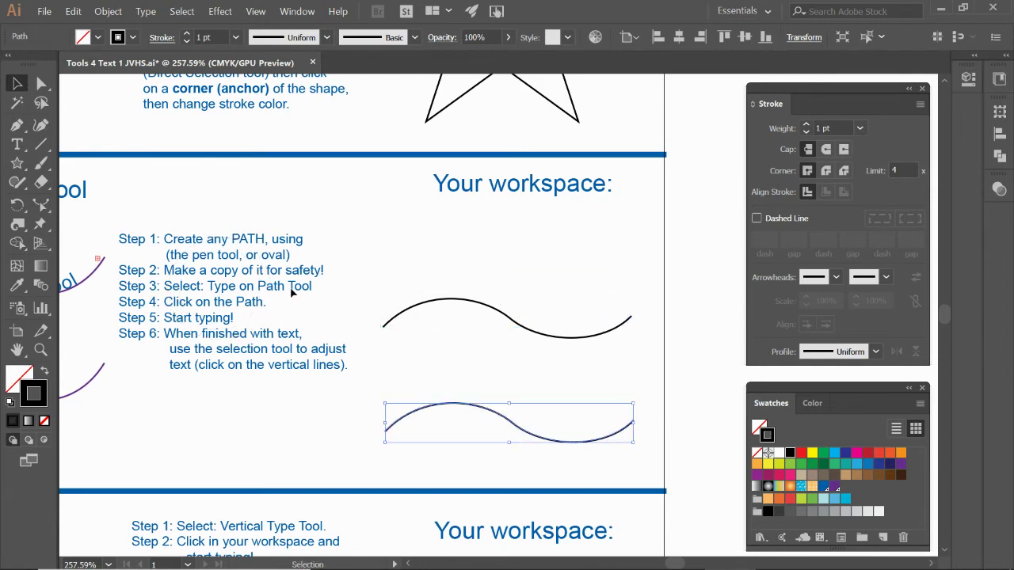
scroll(198, 305, left, 5)
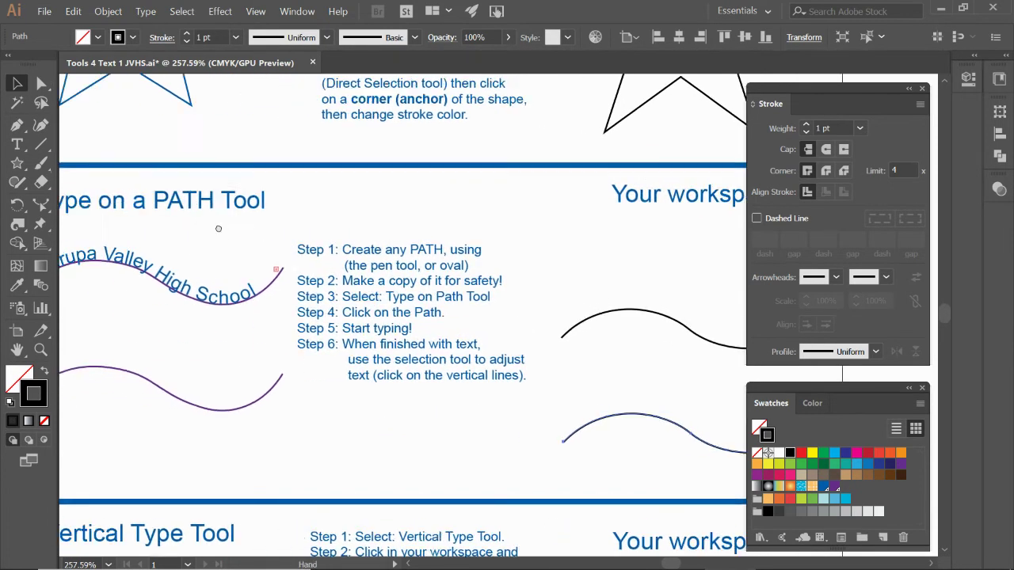
scroll(277, 262, right, 5)
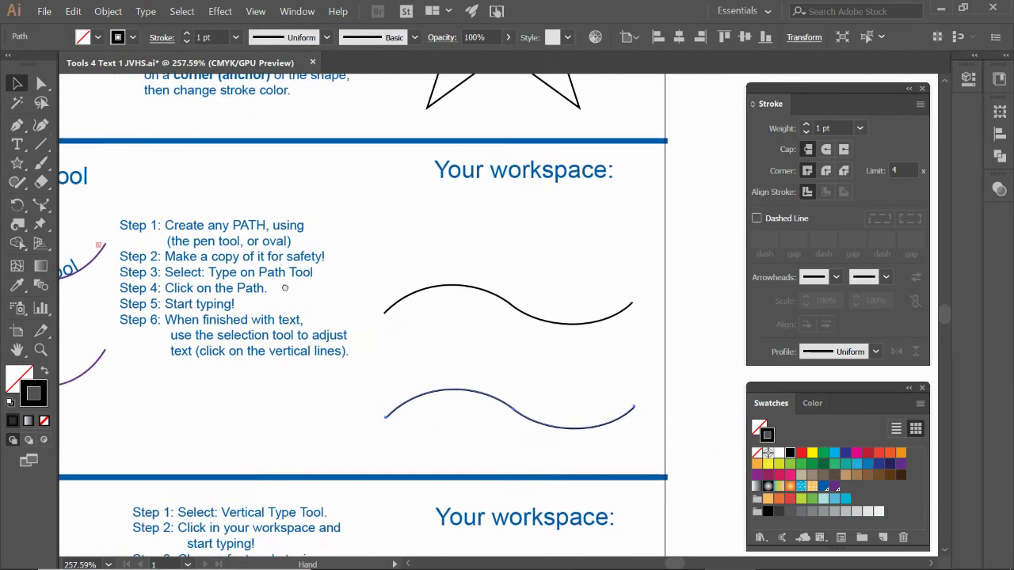
Step: Use the Type on a Path tool to put 'And start typing' along the top curve
click(17, 145)
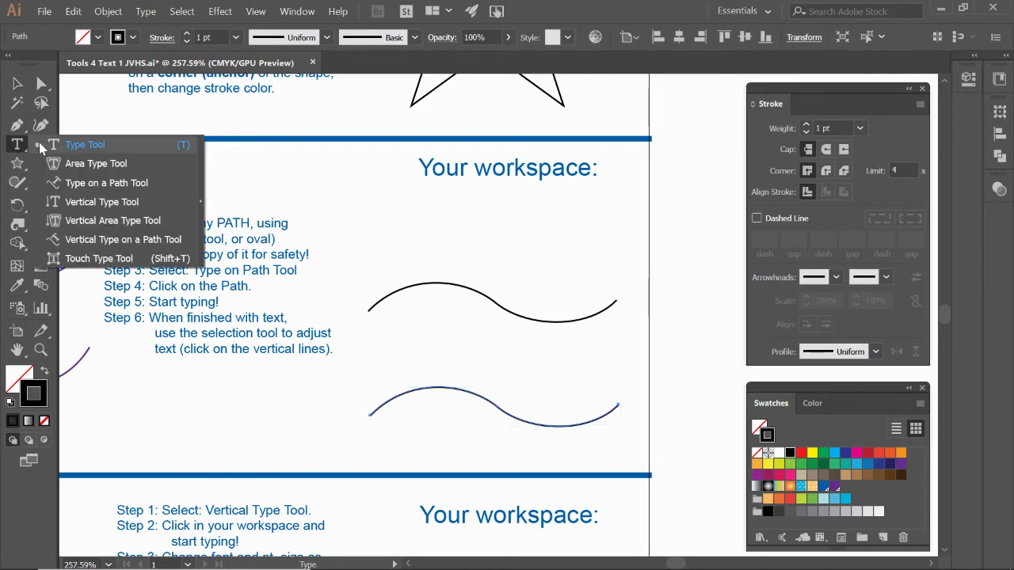
click(93, 183)
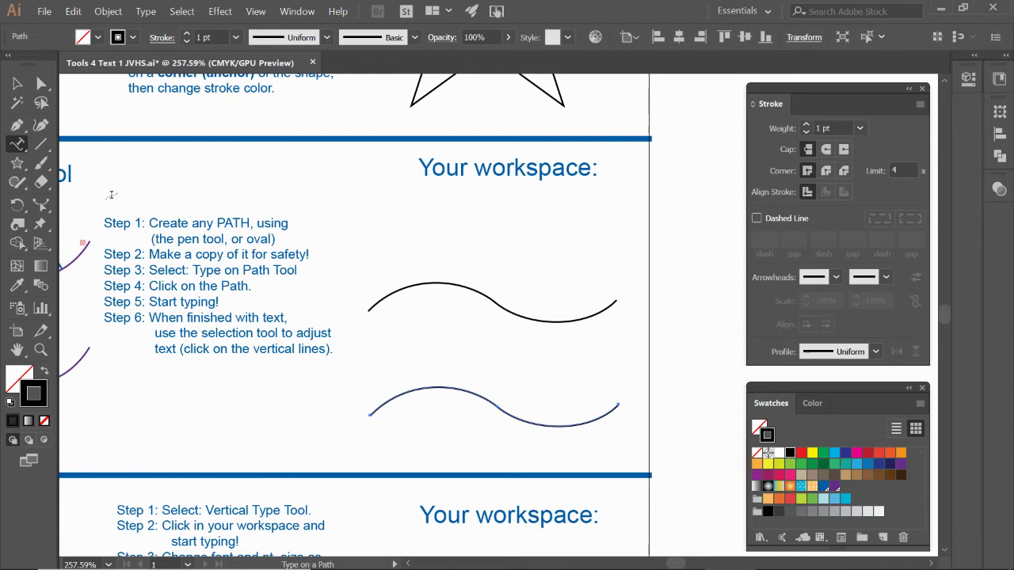
click(477, 283)
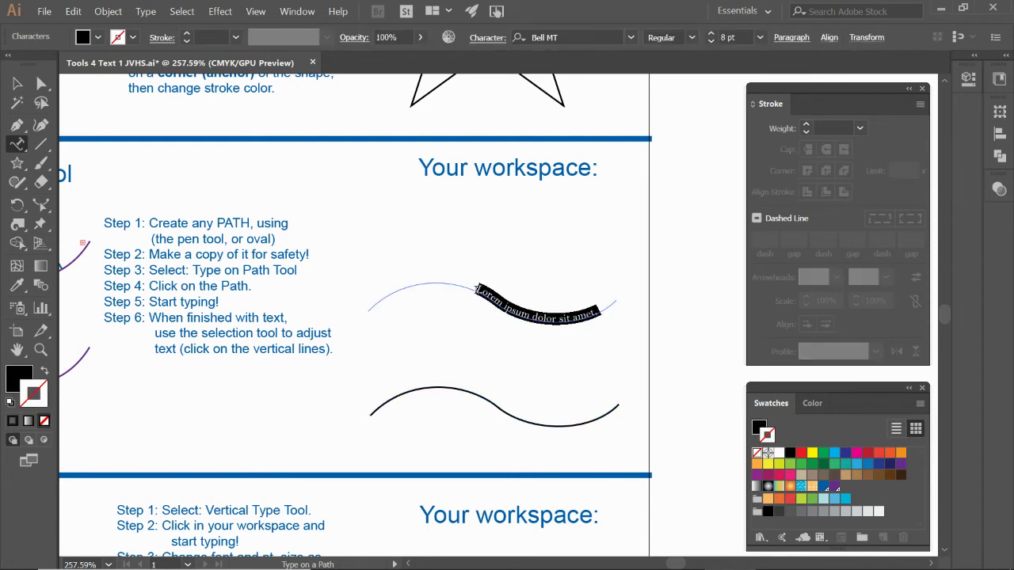
text(And)
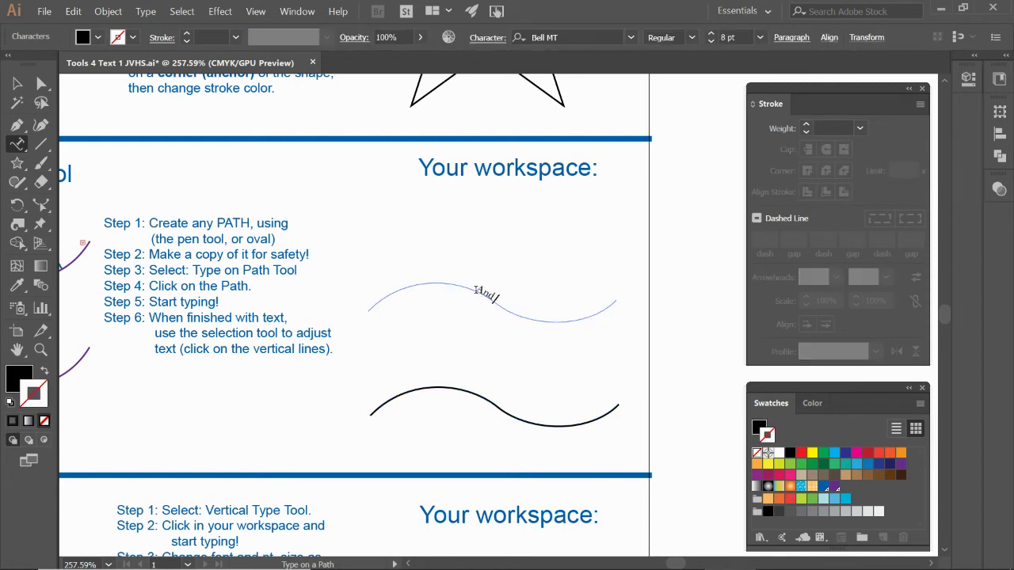
text( start typing :))
click(545, 315)
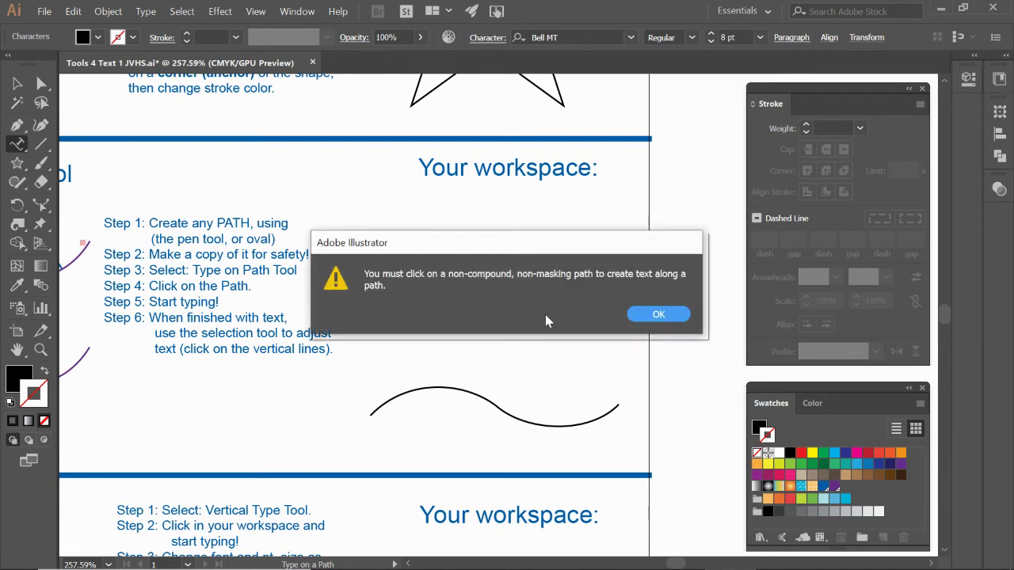
key(Return)
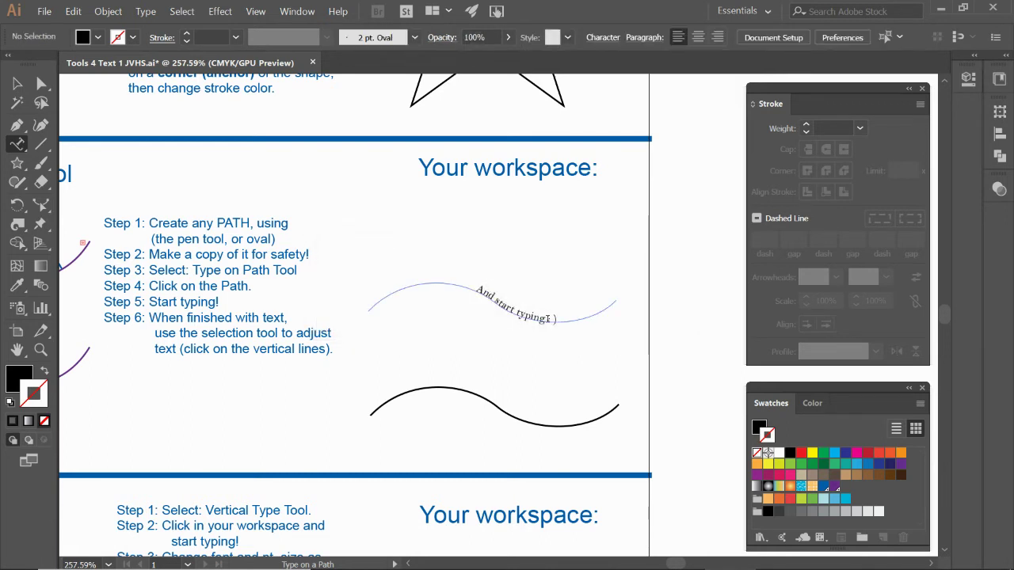
click(547, 318)
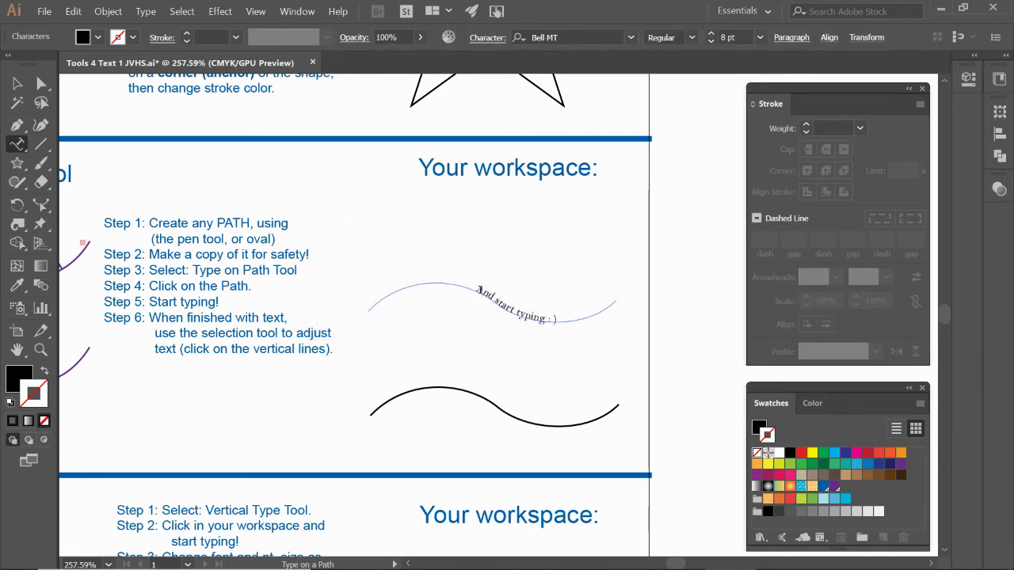
drag(478, 291, 544, 319)
click(526, 315)
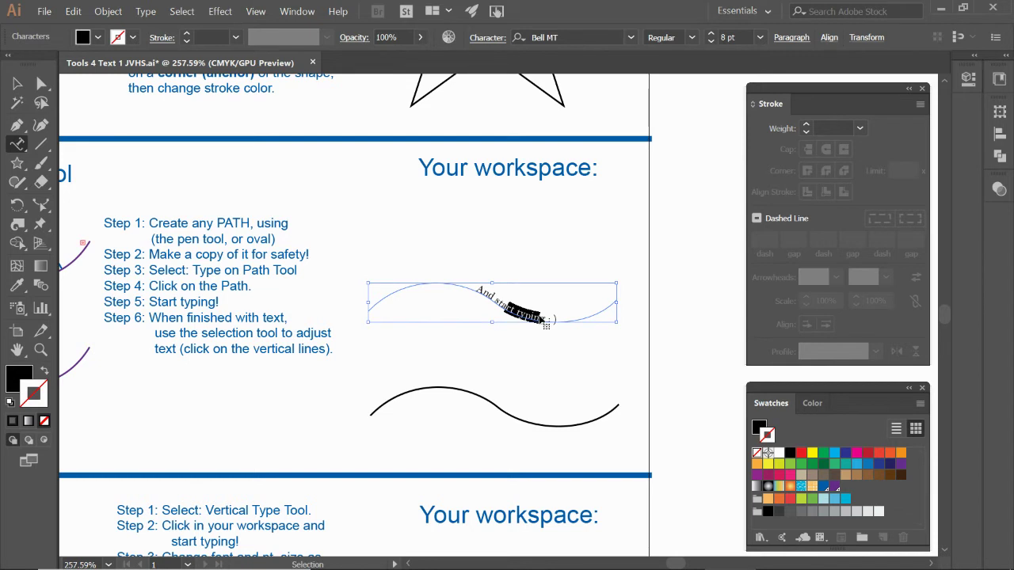
Step: Increase all the path text 'And start typing : )' to 14 pt
key(ctrl+a)
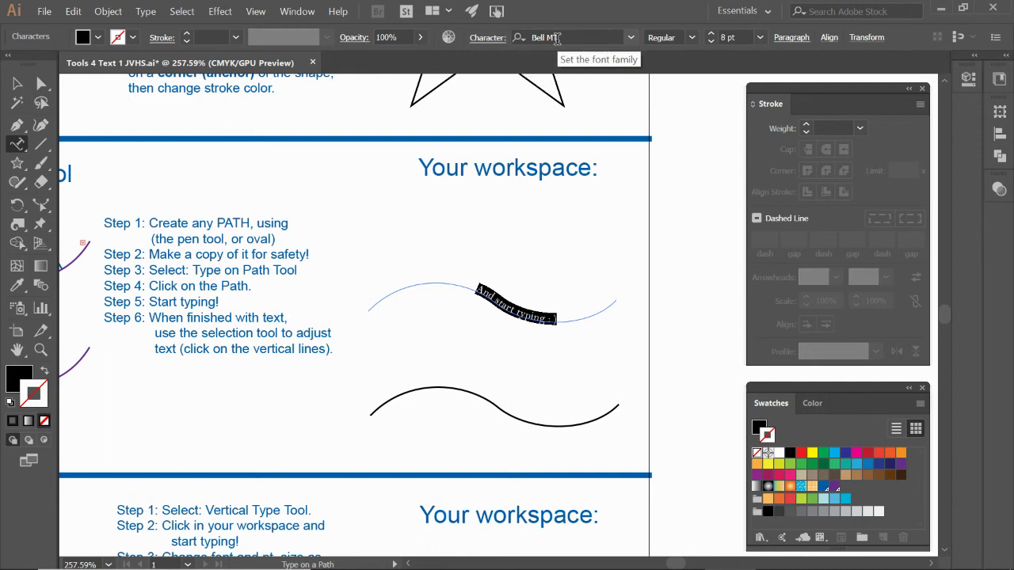
click(711, 33)
click(710, 33)
click(711, 34)
click(710, 33)
click(711, 33)
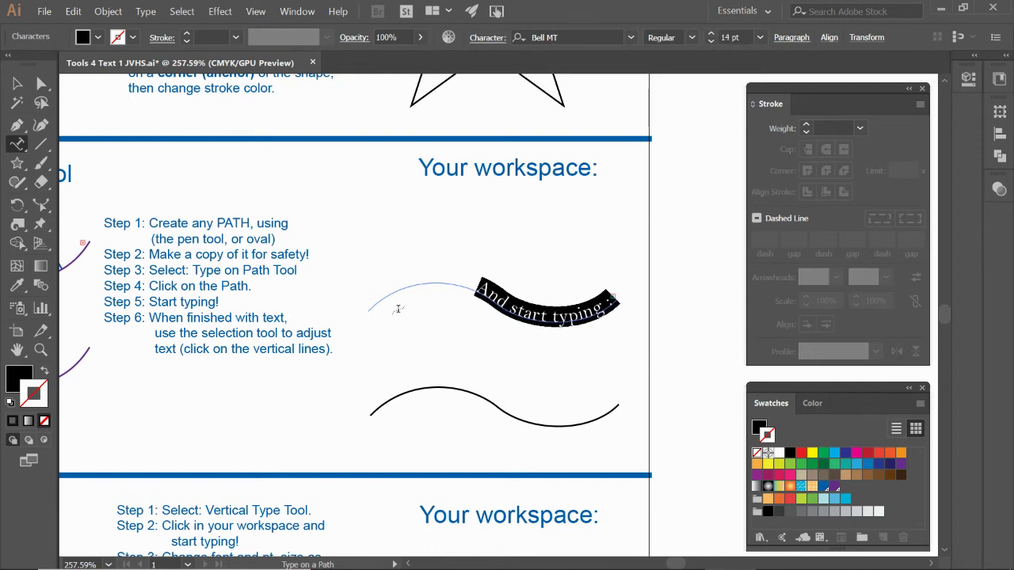
Step: Drag the path text's start and end brackets so it begins near the curve's left end
click(16, 83)
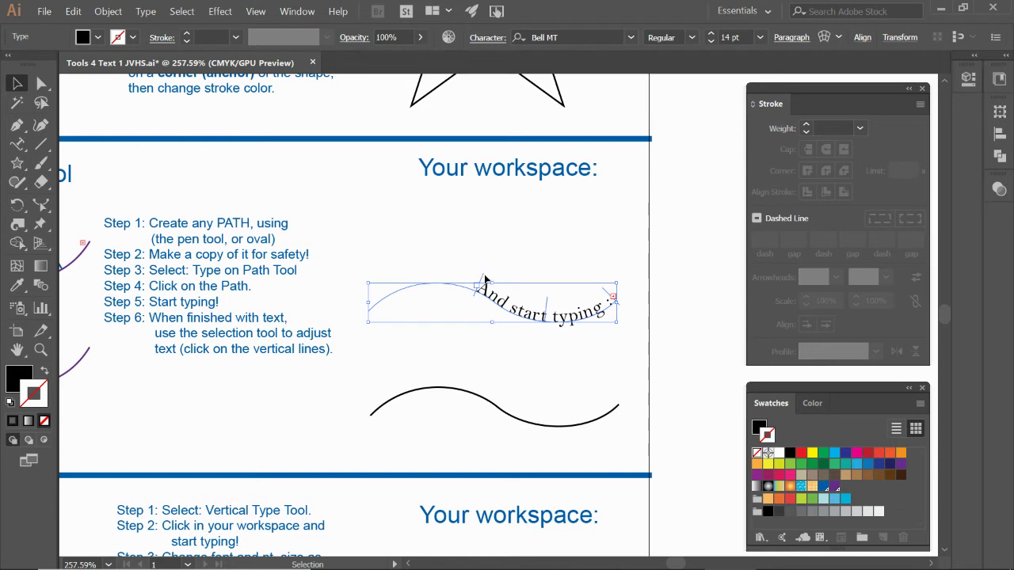
drag(484, 278, 401, 276)
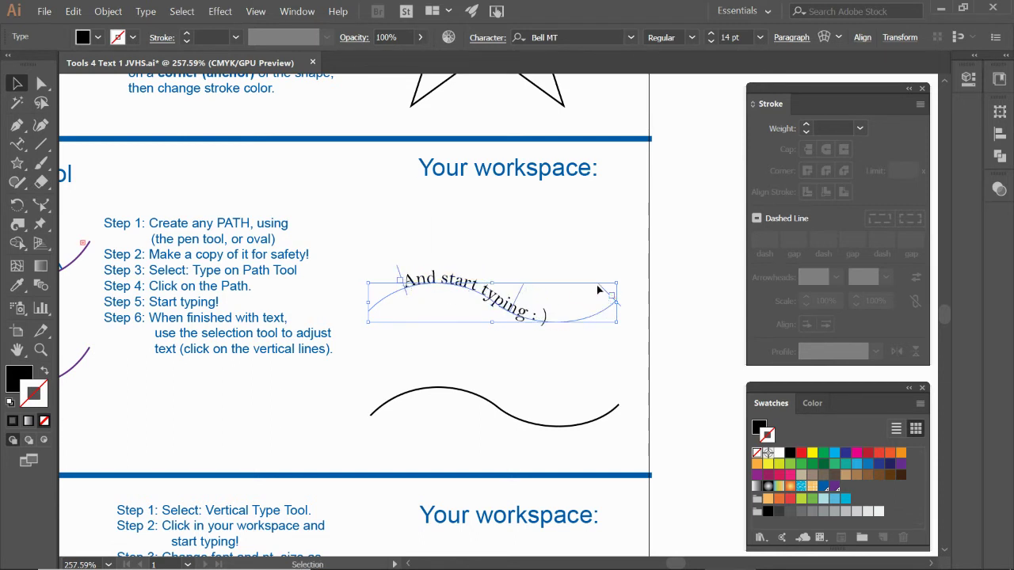
drag(603, 292, 577, 307)
drag(400, 275, 374, 281)
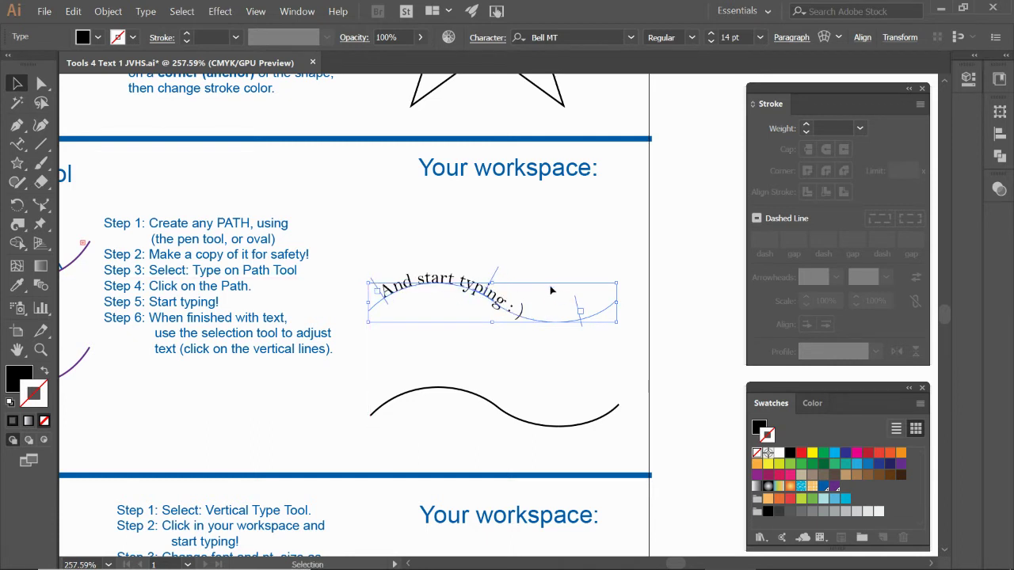
drag(577, 302, 603, 304)
Step: Center-align 'And start typing : )' on the wavy curve after trying left and right alignment
click(967, 80)
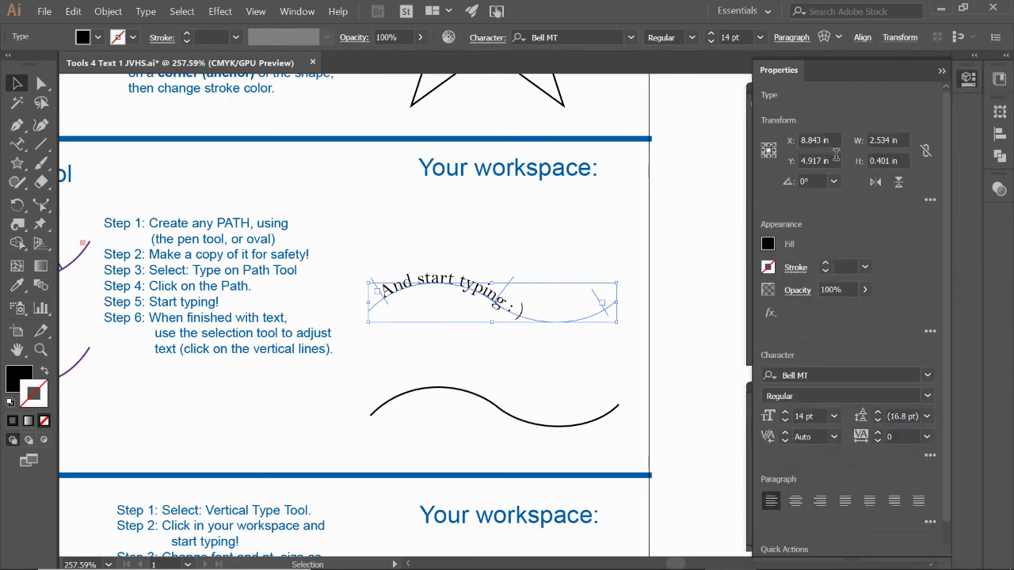
drag(779, 69, 708, 78)
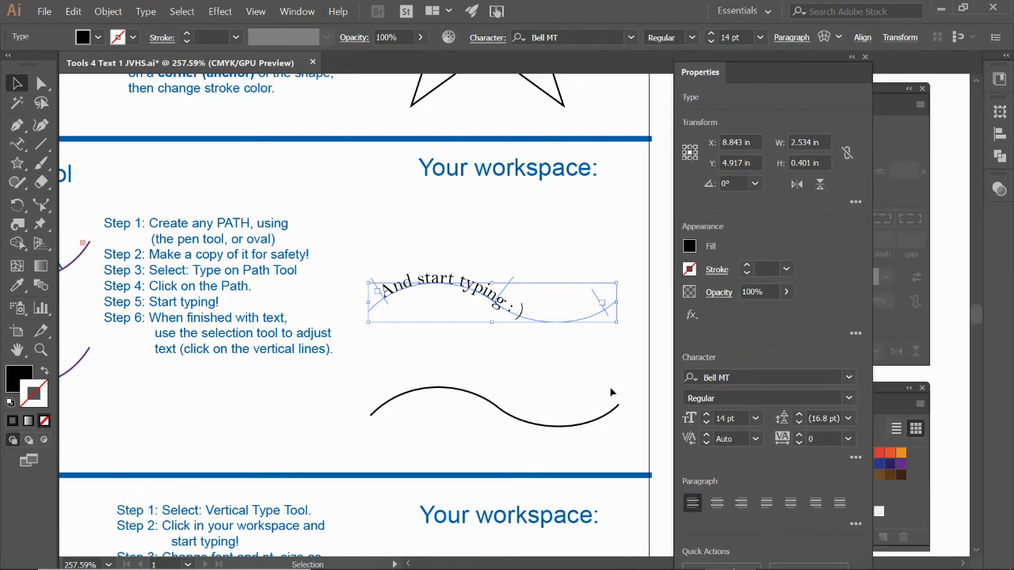
click(716, 504)
click(741, 504)
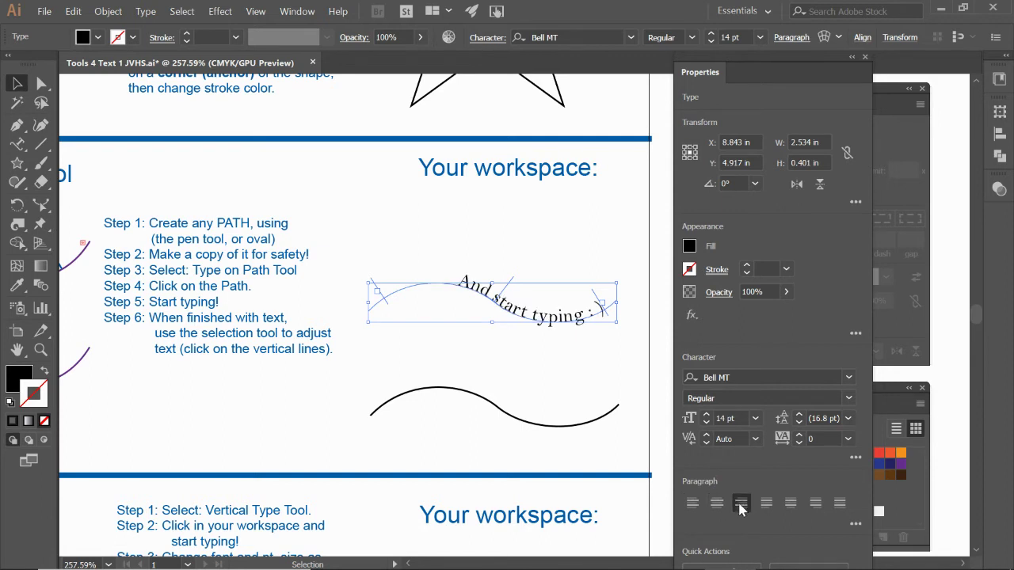
click(716, 504)
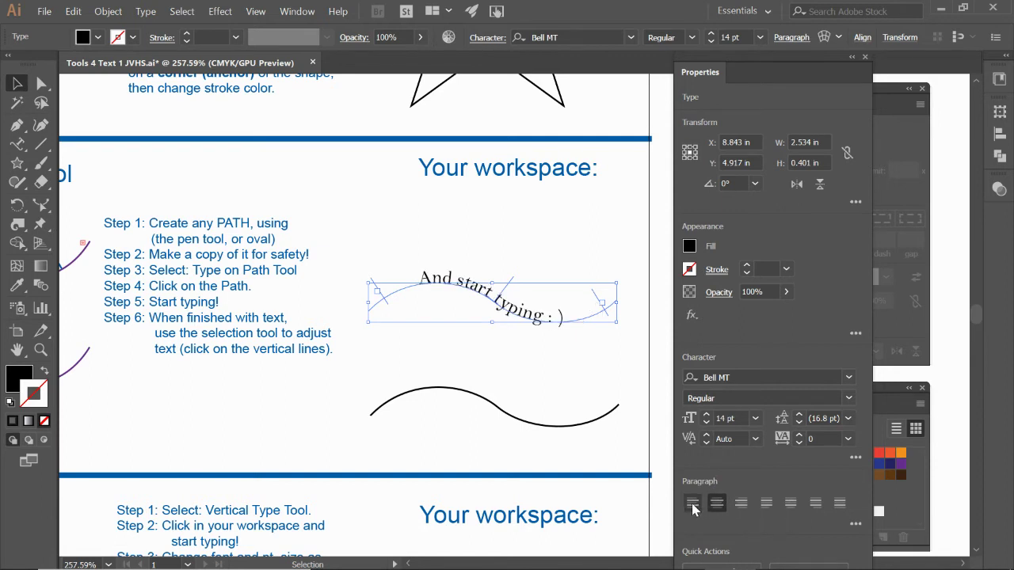
click(692, 503)
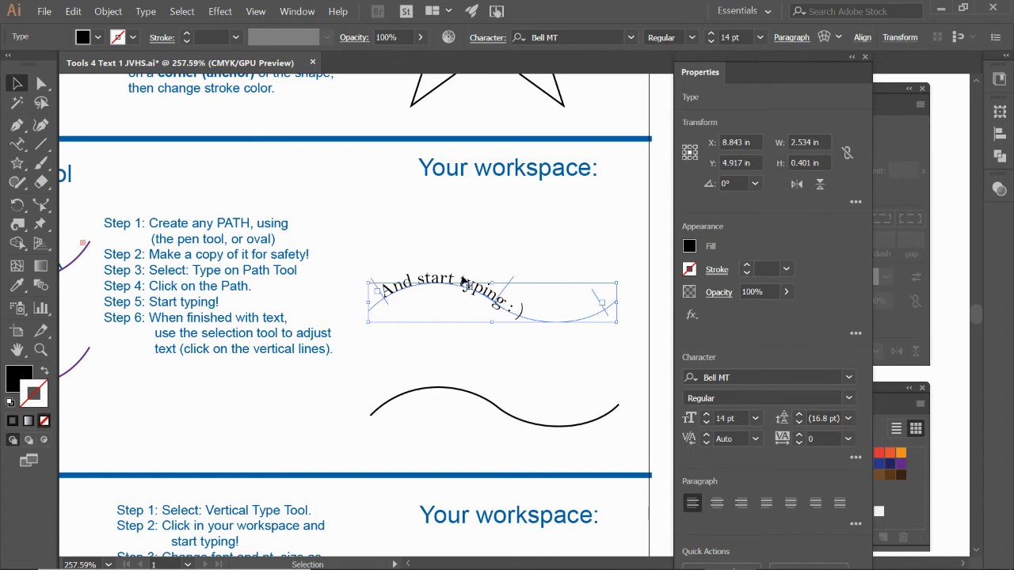
click(717, 504)
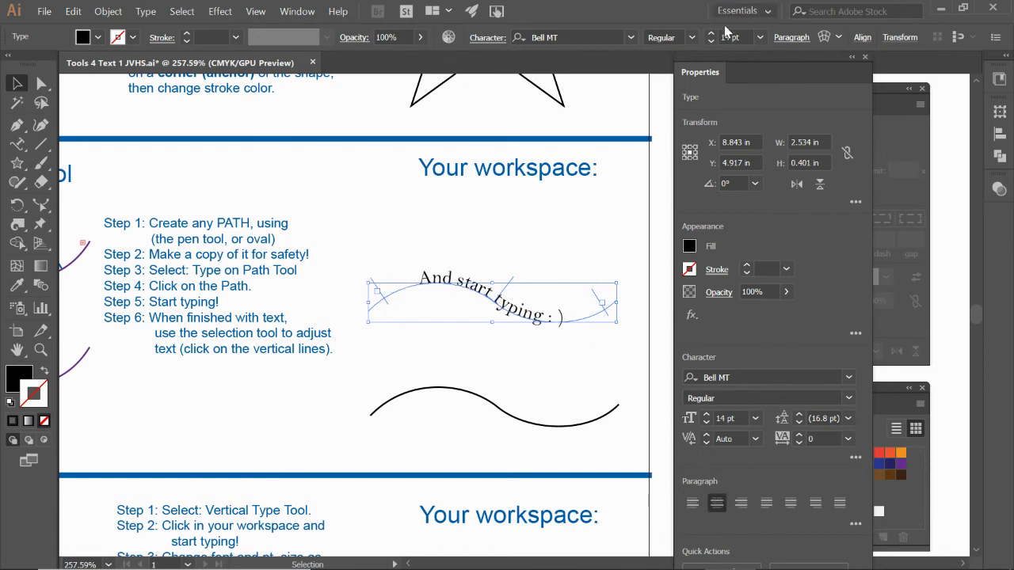
mouse_move(703, 71)
mouse_down()
mouse_move(822, 106)
mouse_move(875, 139)
mouse_move(905, 130)
mouse_move(991, 230)
mouse_up()
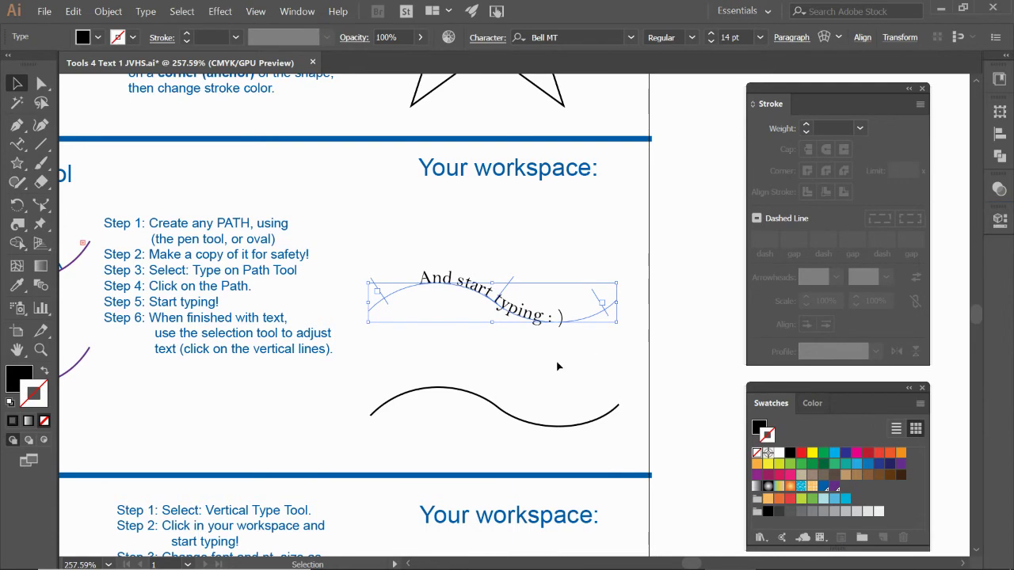
click(453, 368)
drag(441, 451, 460, 349)
drag(498, 256, 505, 407)
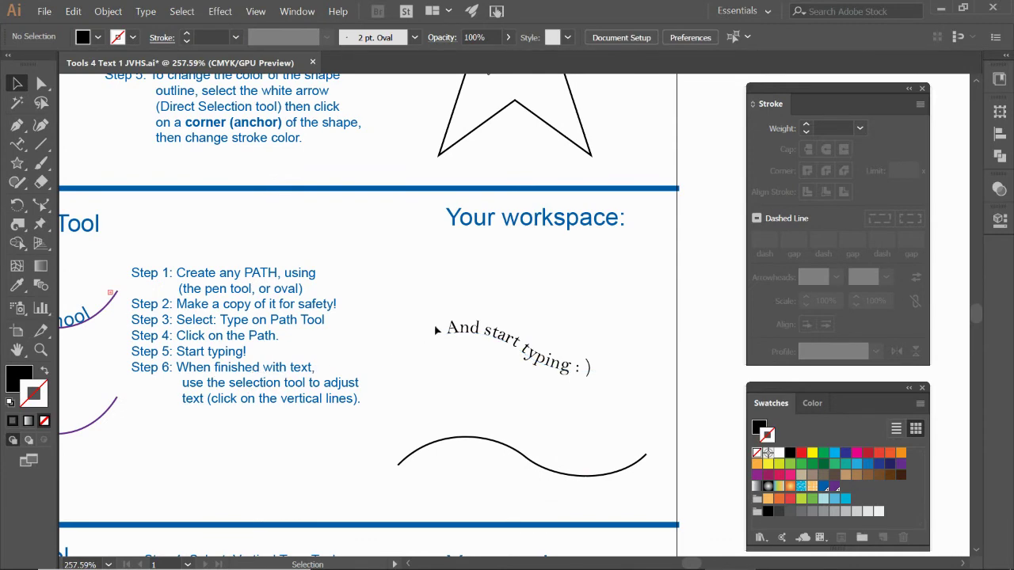
click(452, 351)
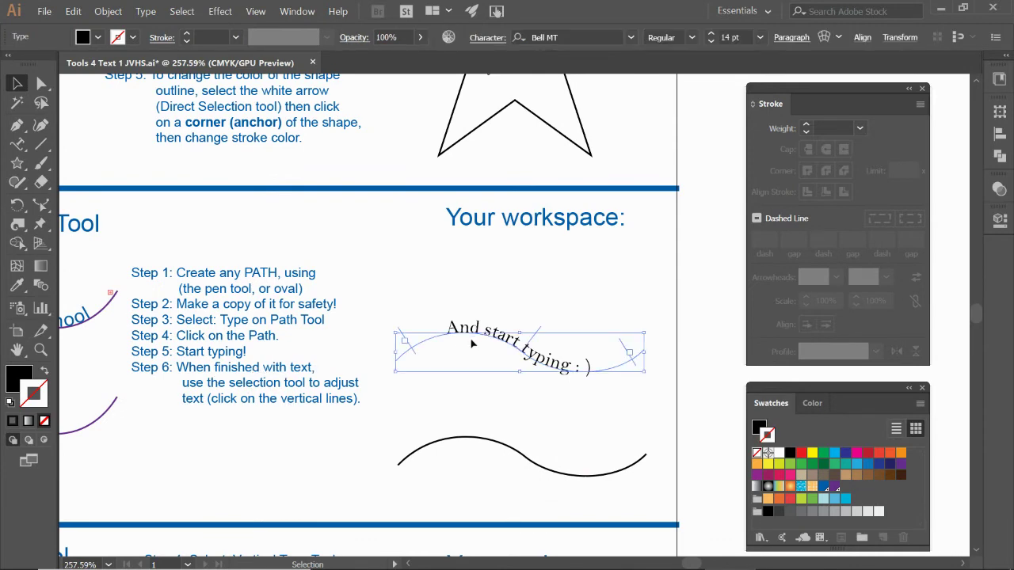
scroll(507, 293, up, 1)
drag(510, 281, 534, 283)
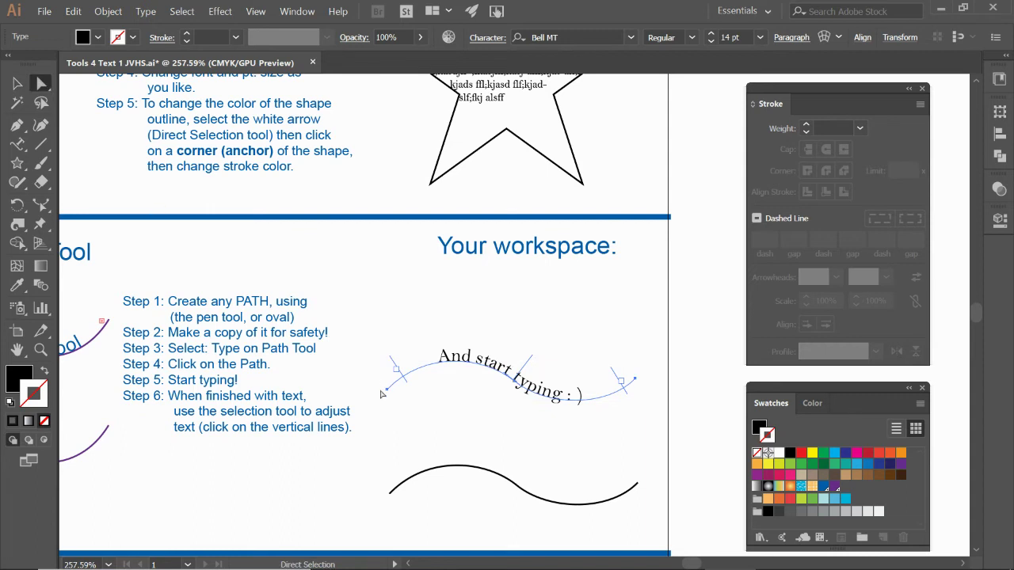
Step: Change the text curve's stroke from thin blue to yellow
click(388, 392)
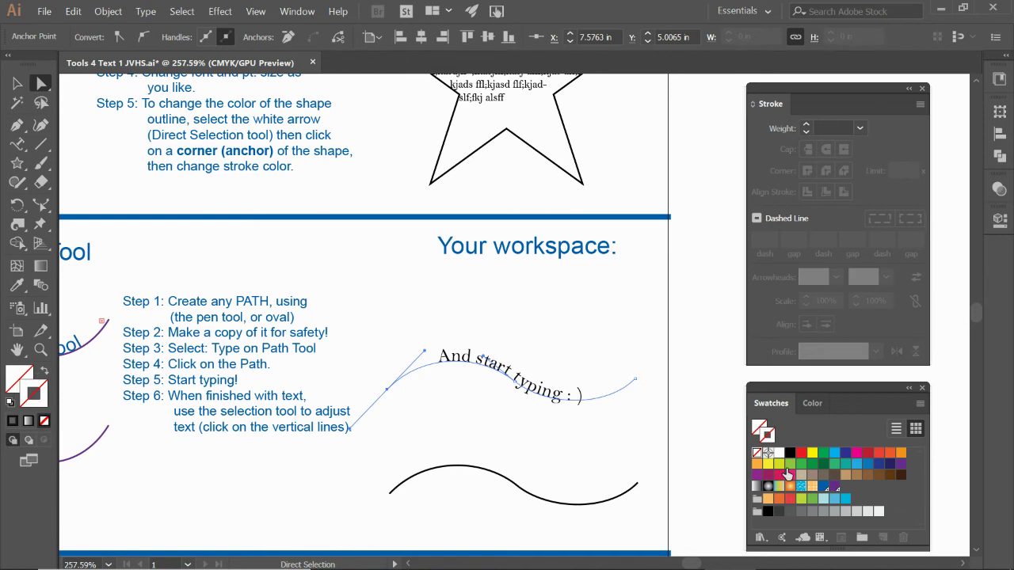
click(789, 453)
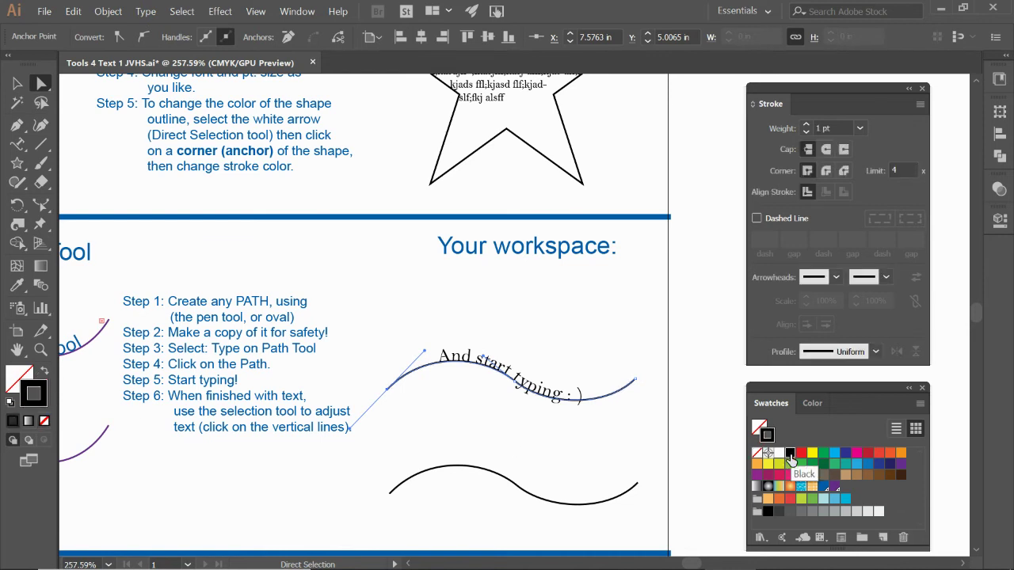
click(812, 453)
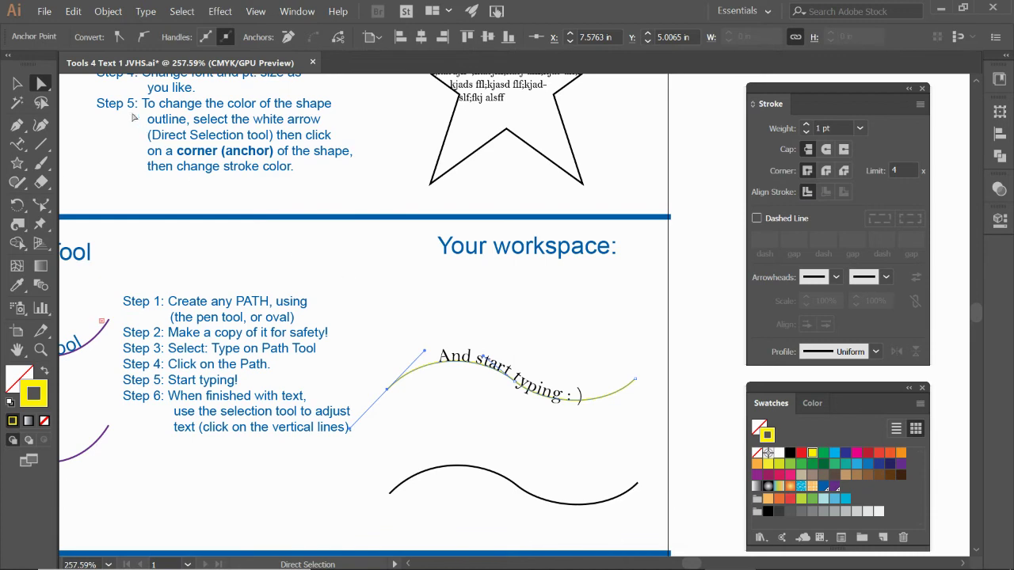
Step: Deselect the curve and scroll down to the blank Vertical Type workspace
click(16, 83)
click(460, 392)
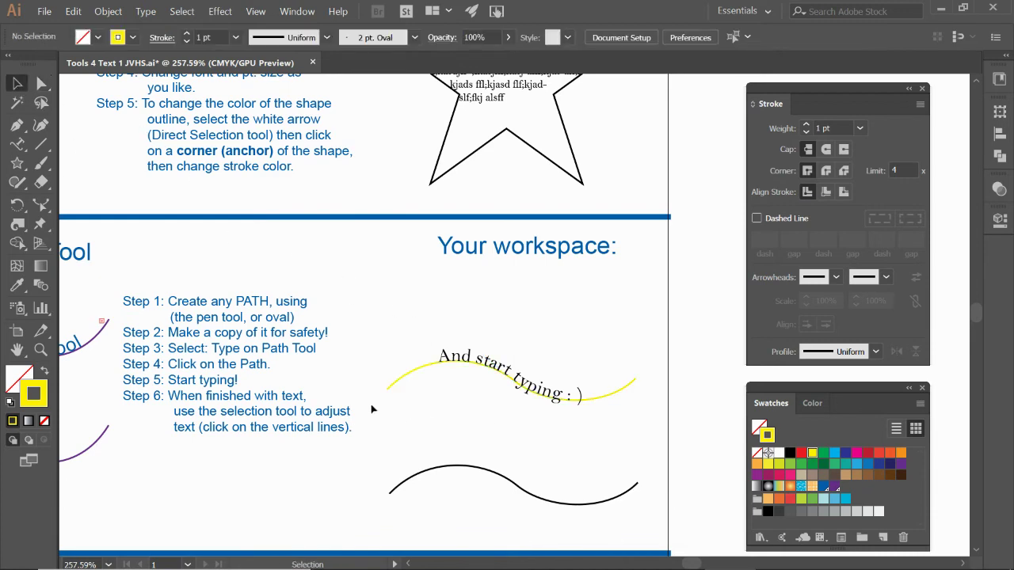
drag(529, 507, 539, 264)
drag(523, 444, 503, 371)
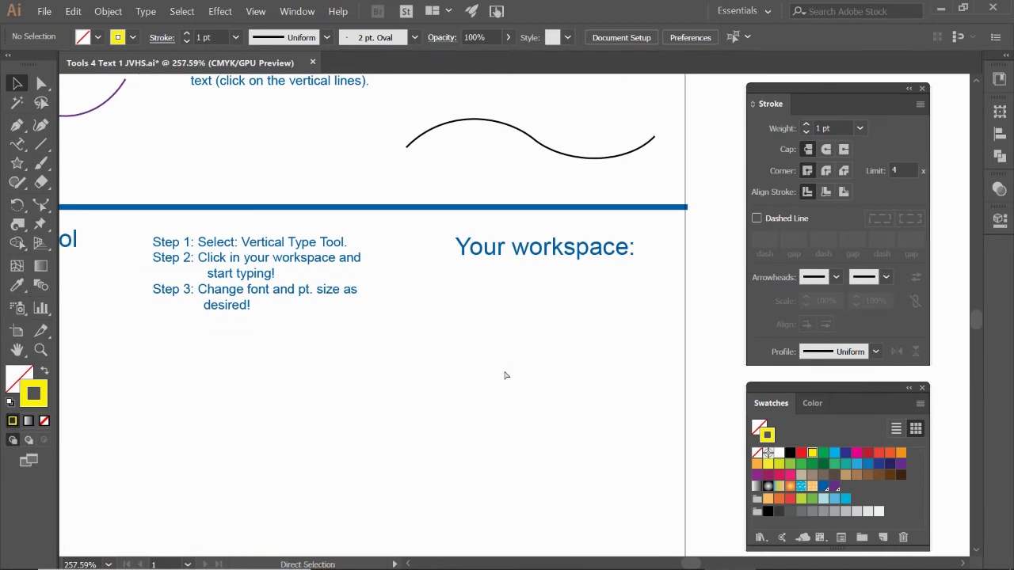
Step: Add vertical text 'JAGUARS' with the Vertical Type Tool and move it lower in the workspace
key(ctrl+minus)
key(ctrl+minus)
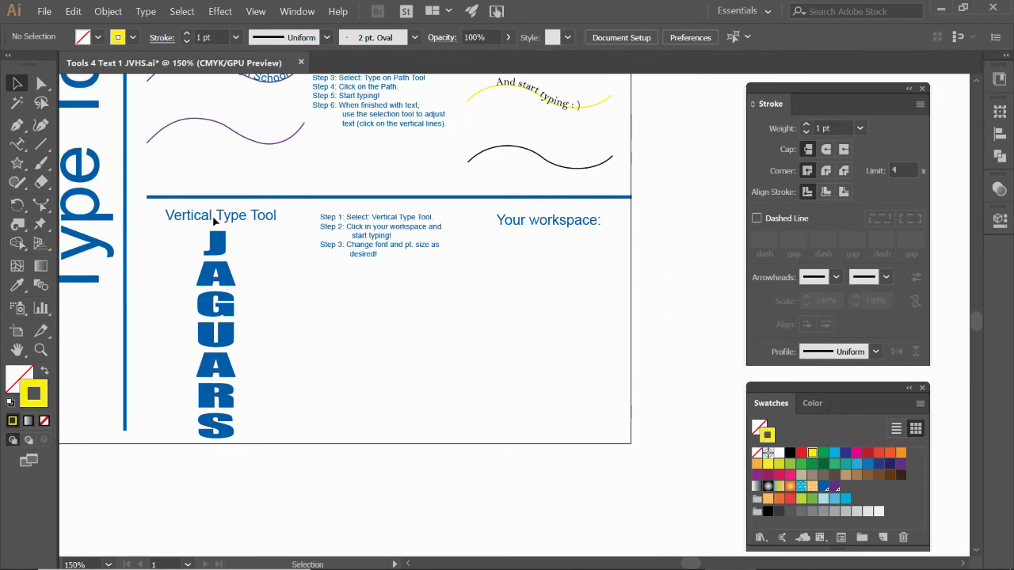
click(19, 148)
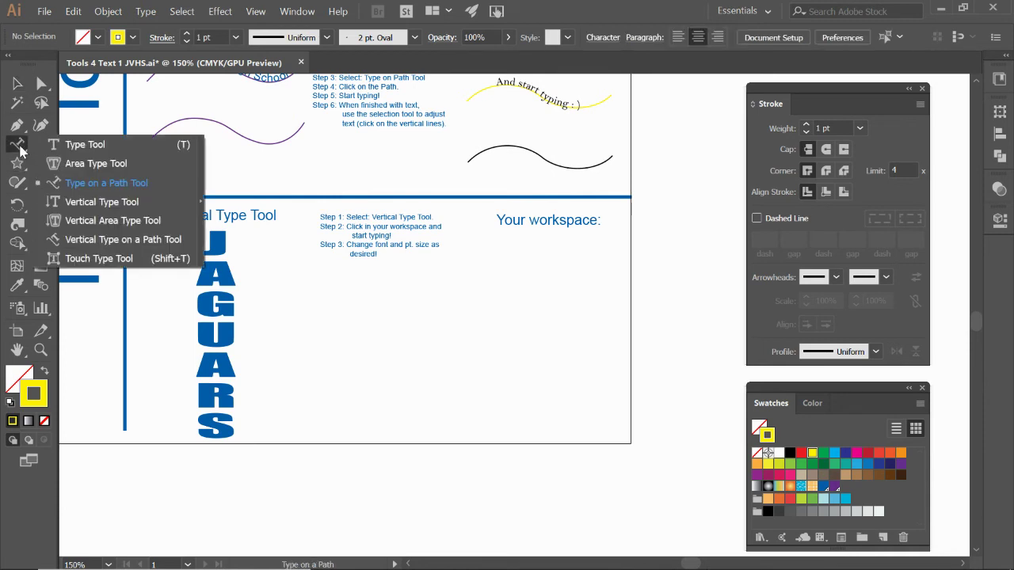
click(90, 202)
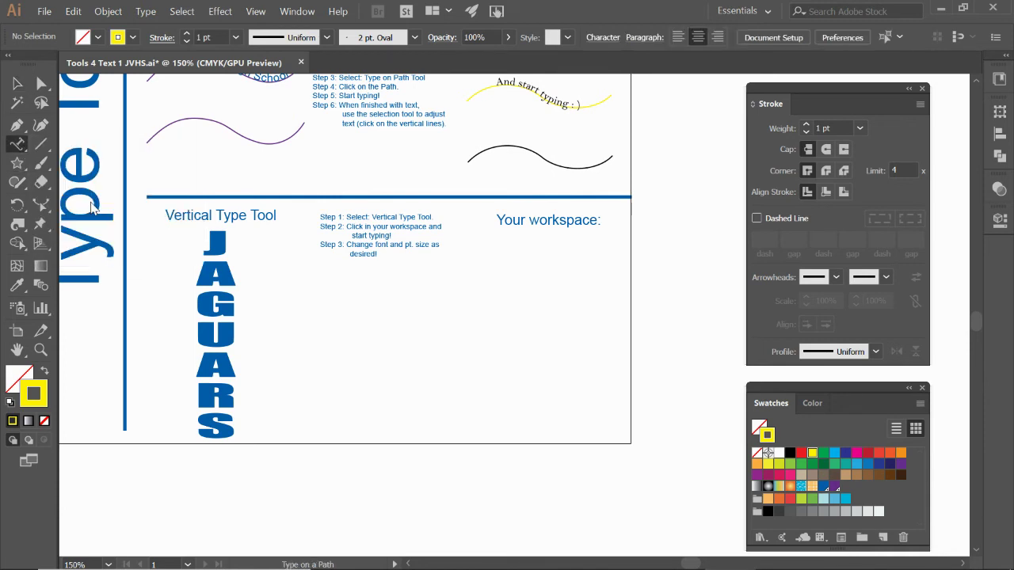
click(532, 259)
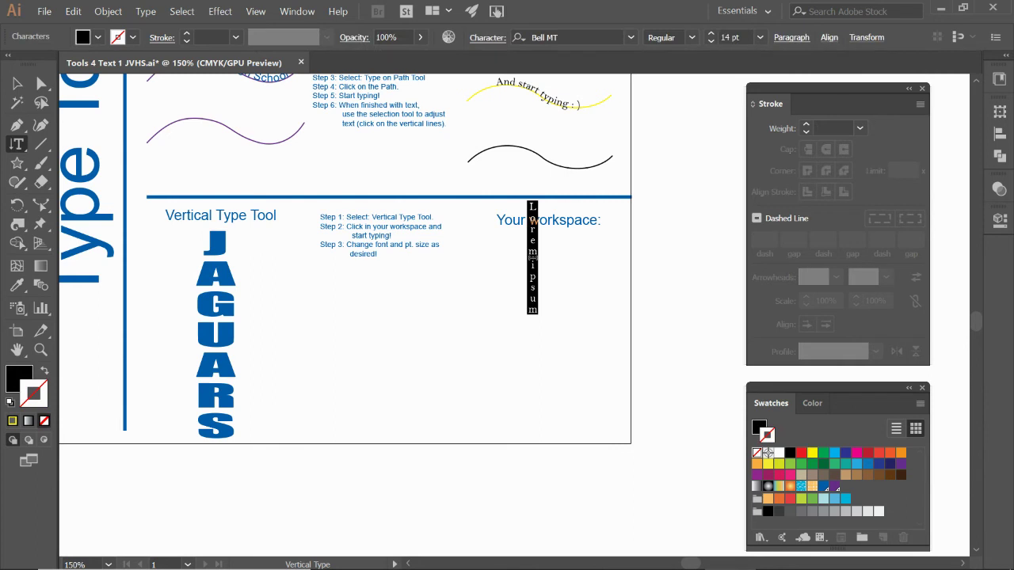
text(JAG)
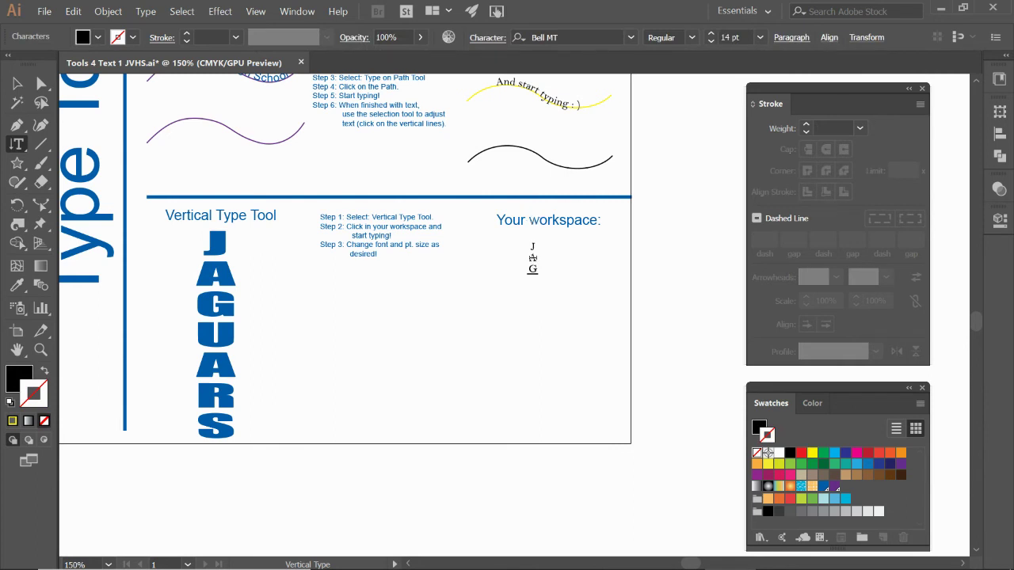
text(UARS)
click(18, 84)
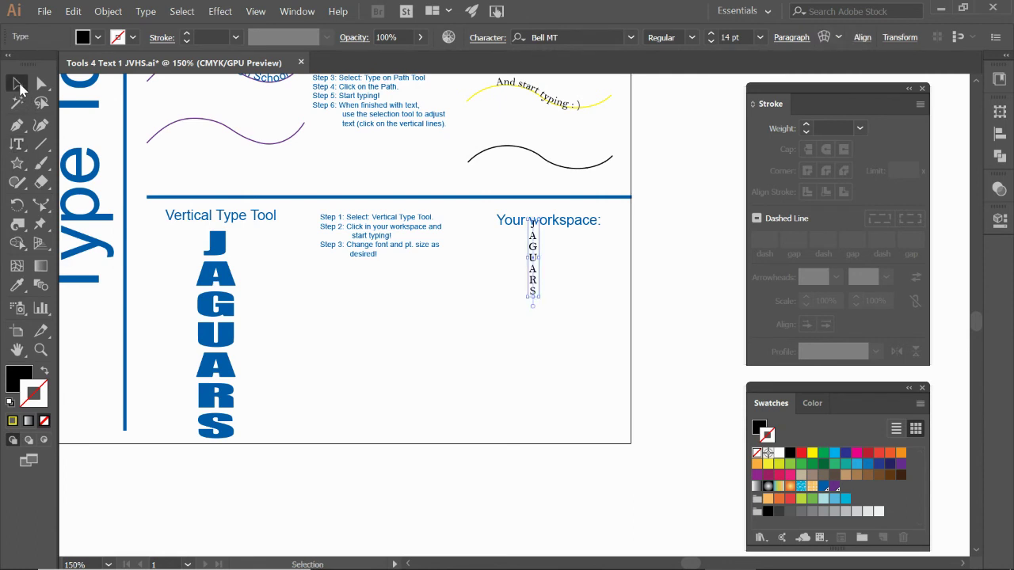
drag(535, 281, 534, 358)
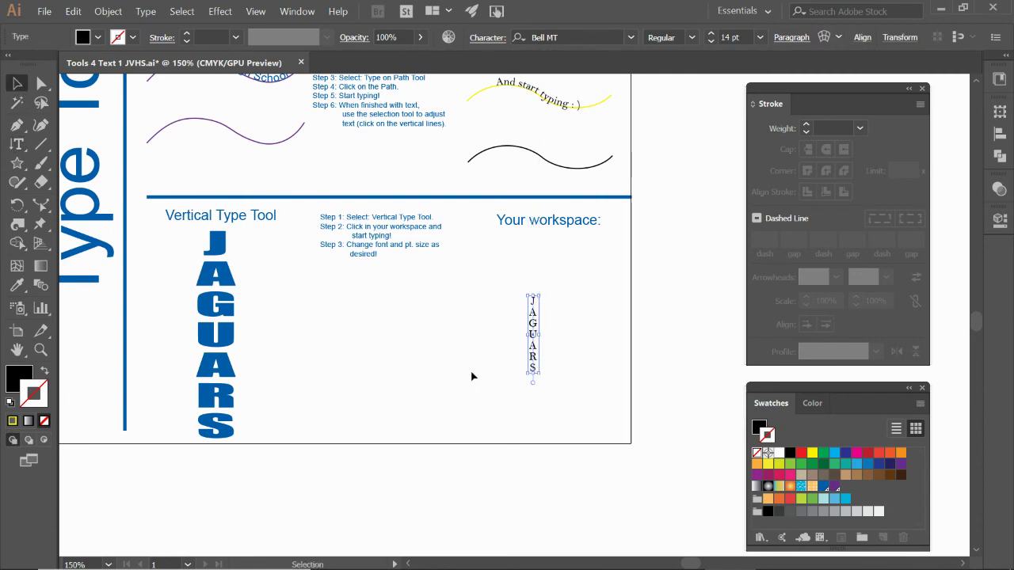
Step: Set the JAGUARS text to the Impact font at 48 pt
click(584, 40)
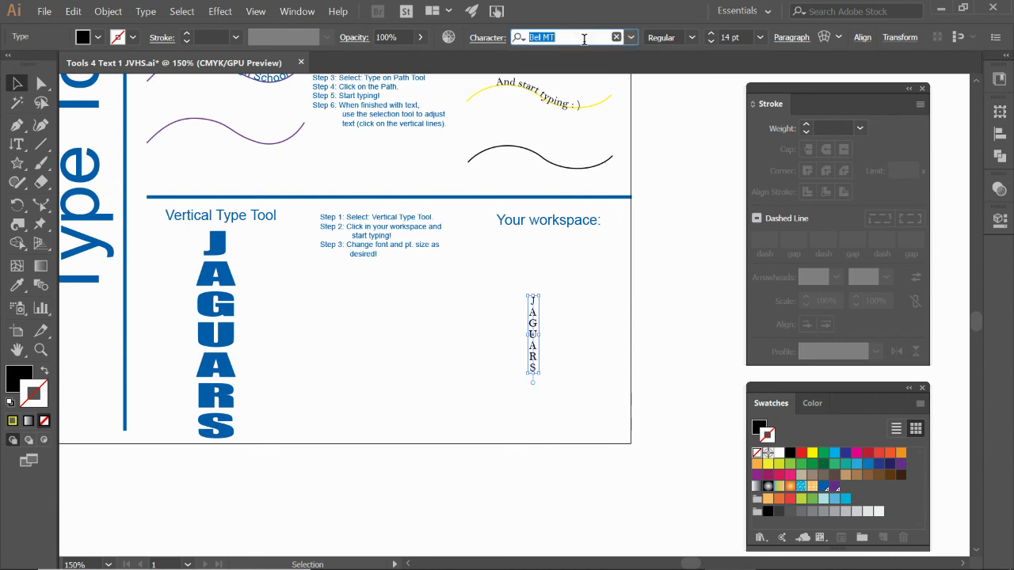
text(impa)
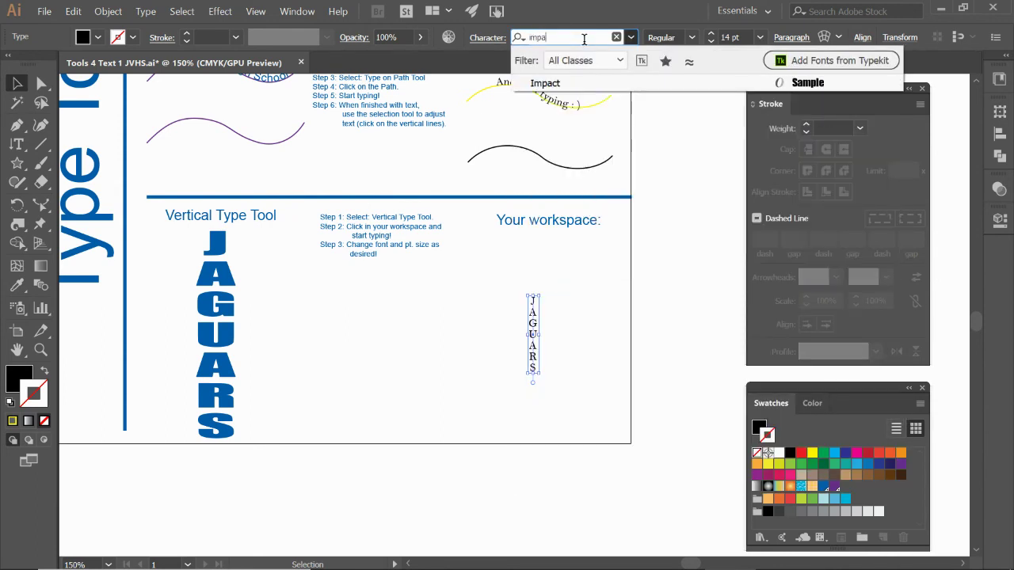
key(Return)
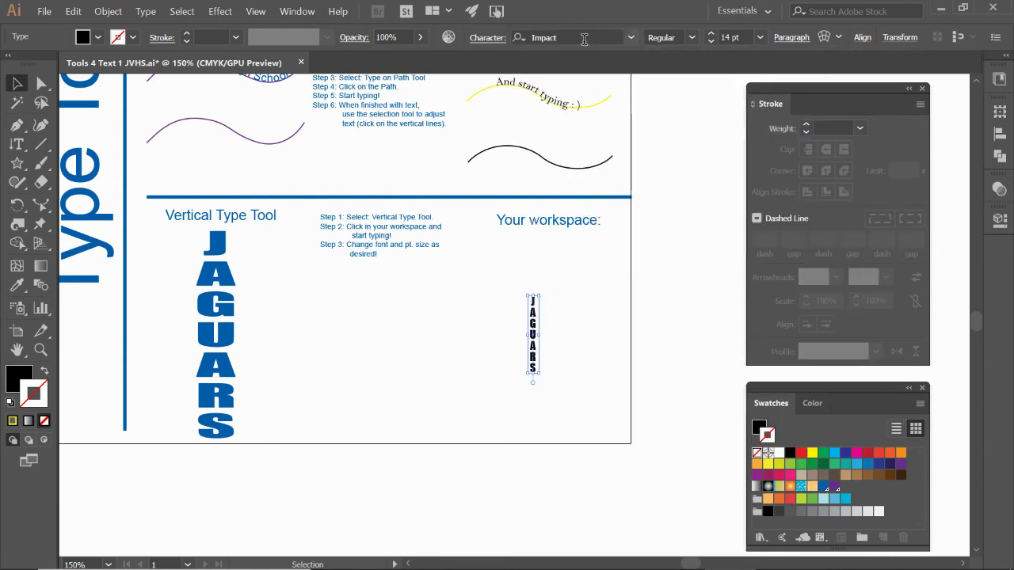
click(760, 38)
click(788, 285)
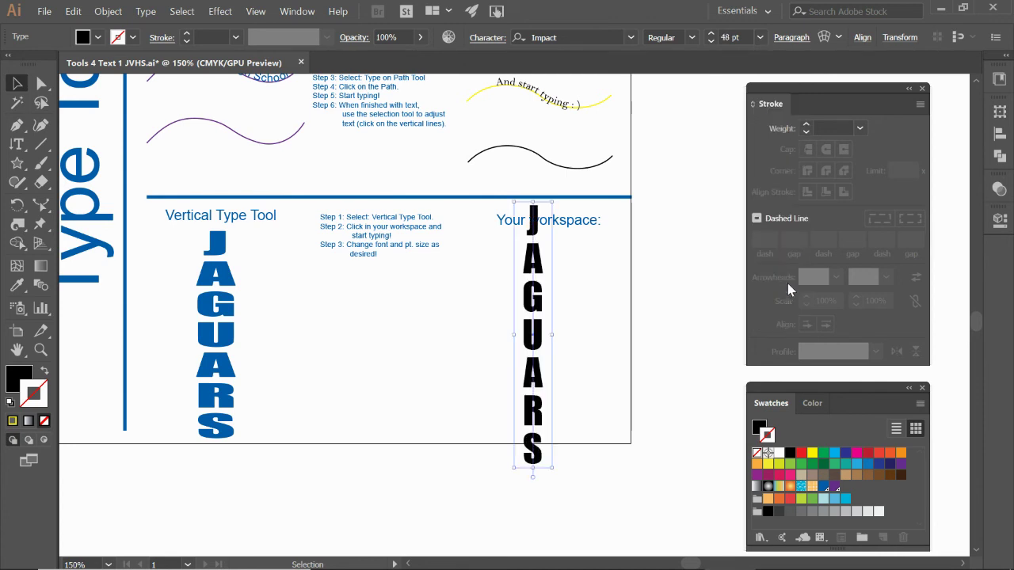
Step: Stretch JAGUARS tall to about 125 pt and fit it just below the heading
drag(551, 335, 627, 336)
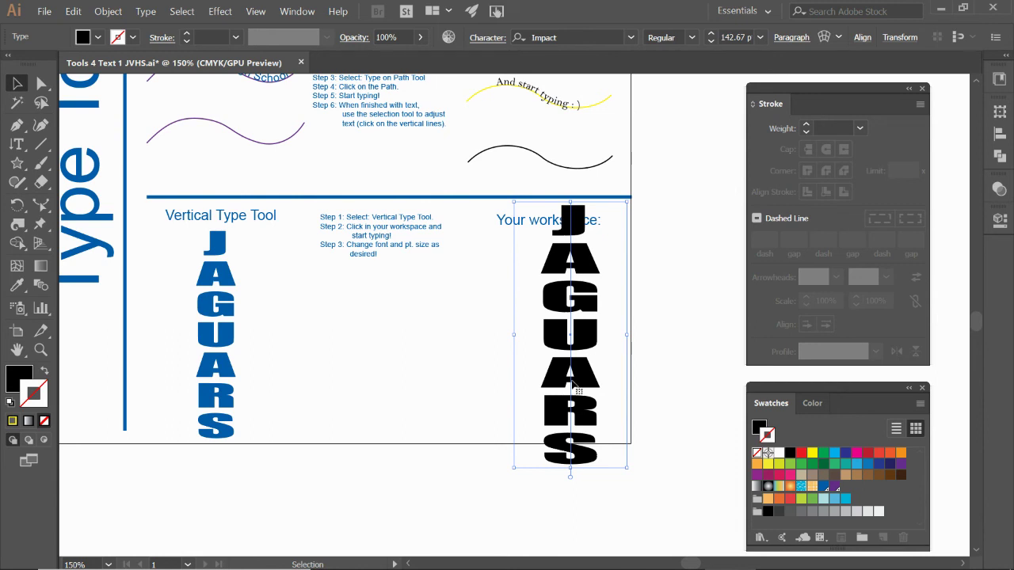
drag(571, 470, 571, 434)
drag(561, 346, 533, 350)
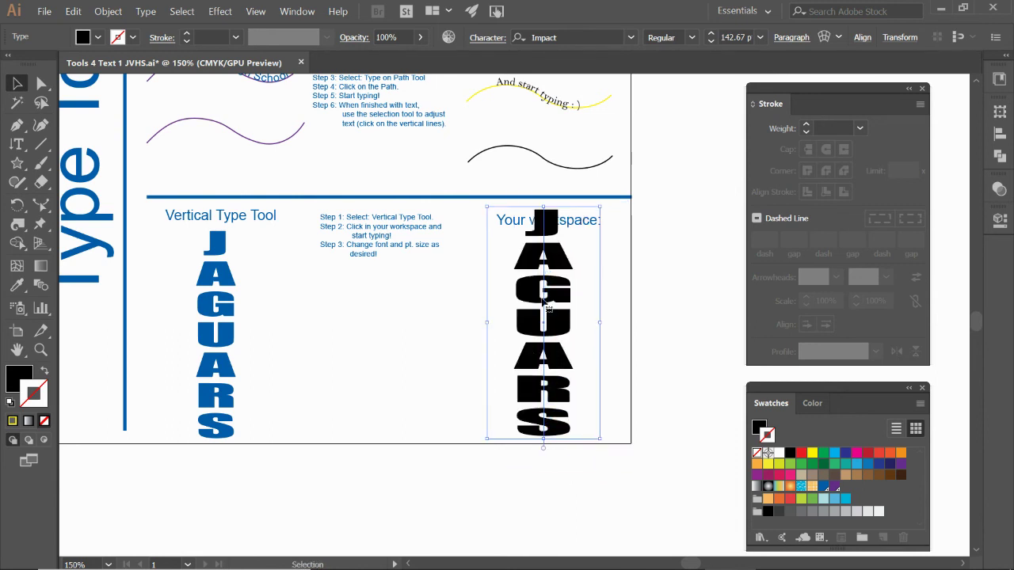
drag(599, 324, 586, 323)
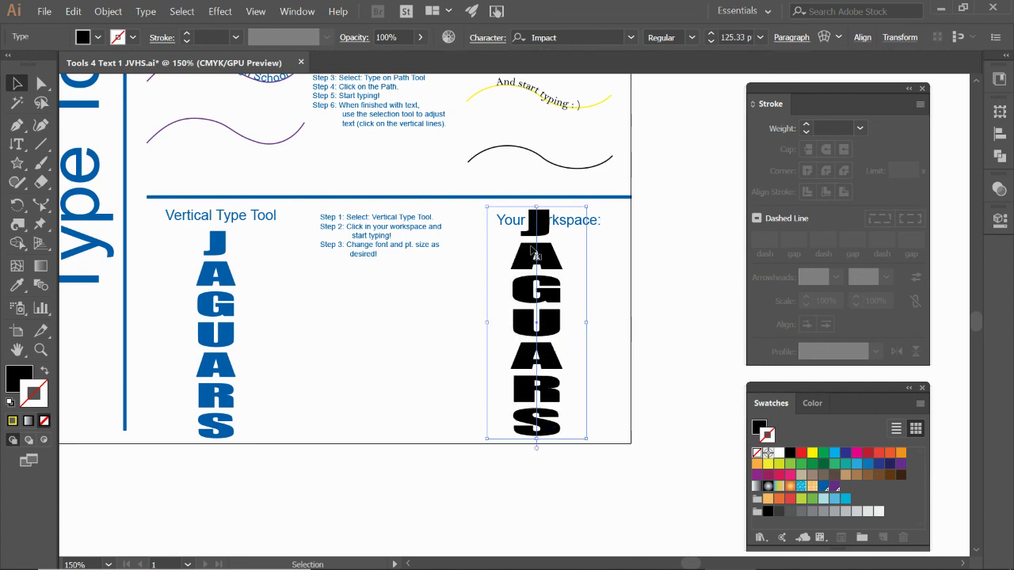
drag(536, 208, 537, 231)
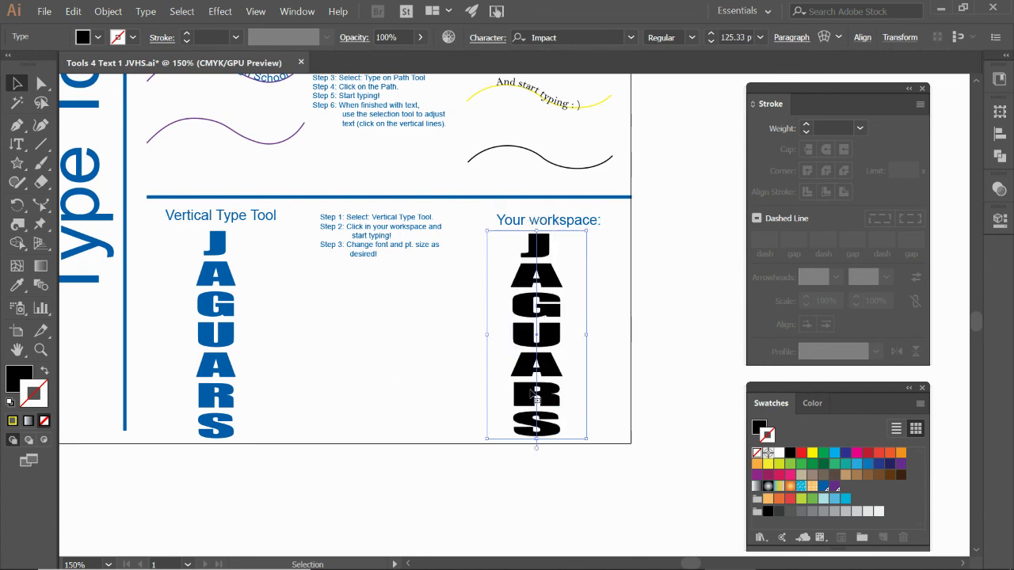
Step: Give JAGUARS no stroke and a blue C=85 M=50 Y=0 K=0 fill
click(868, 466)
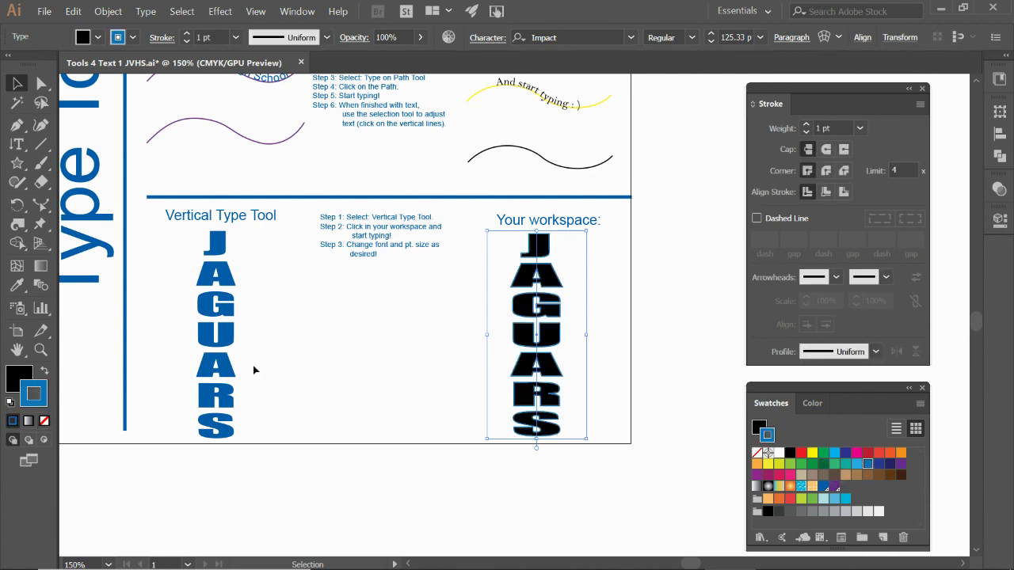
key(slash)
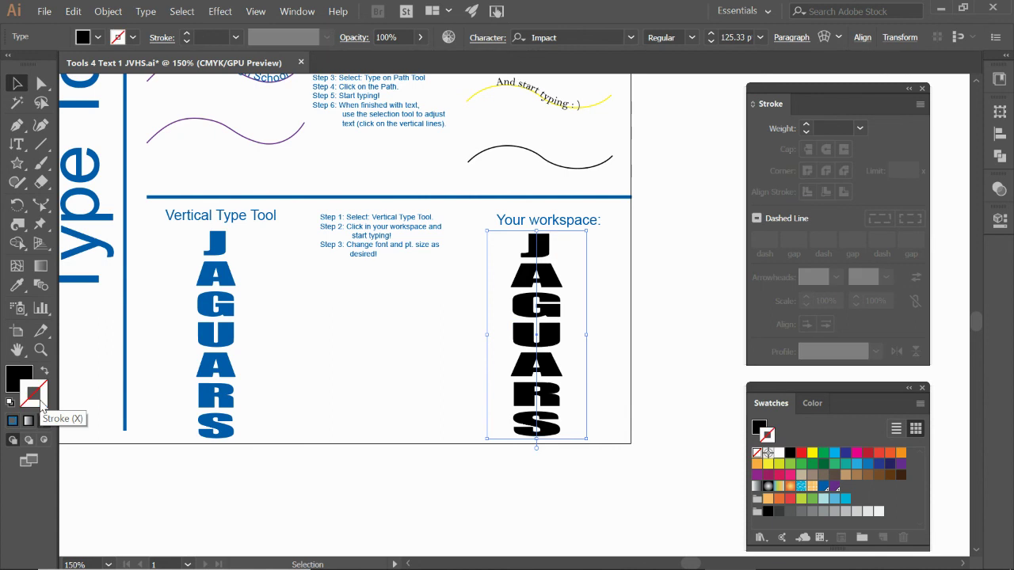
click(24, 379)
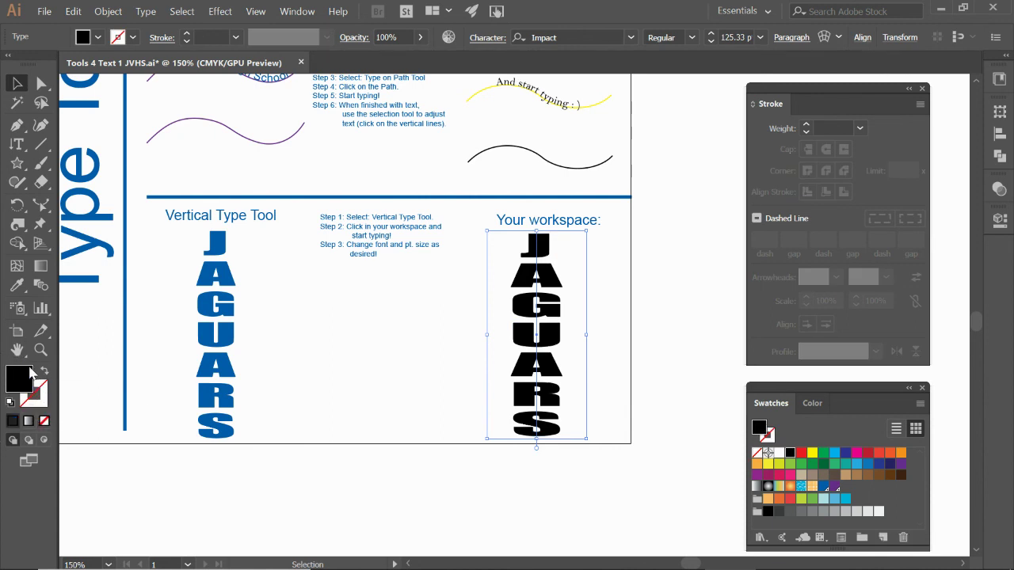
click(835, 453)
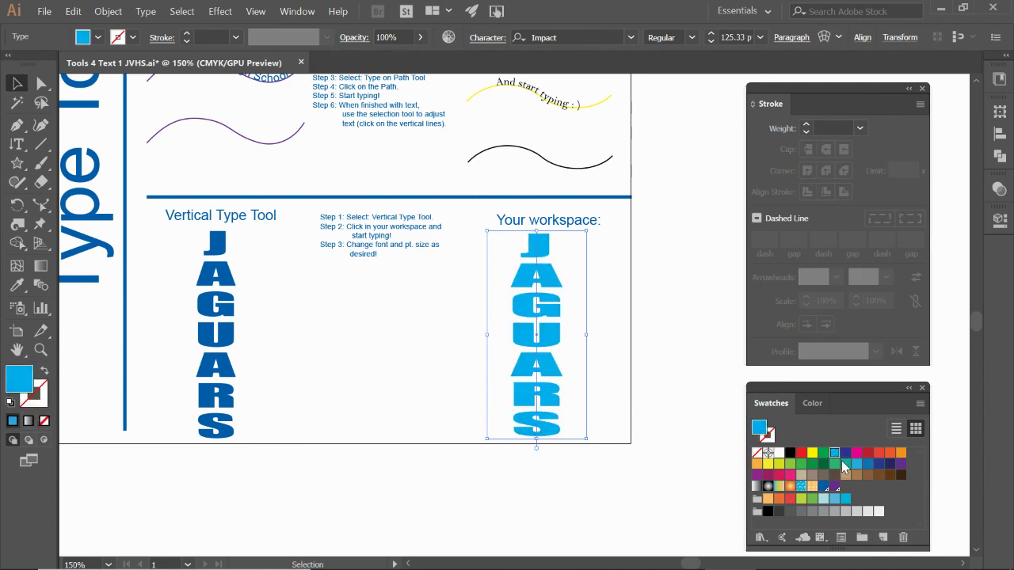
click(868, 466)
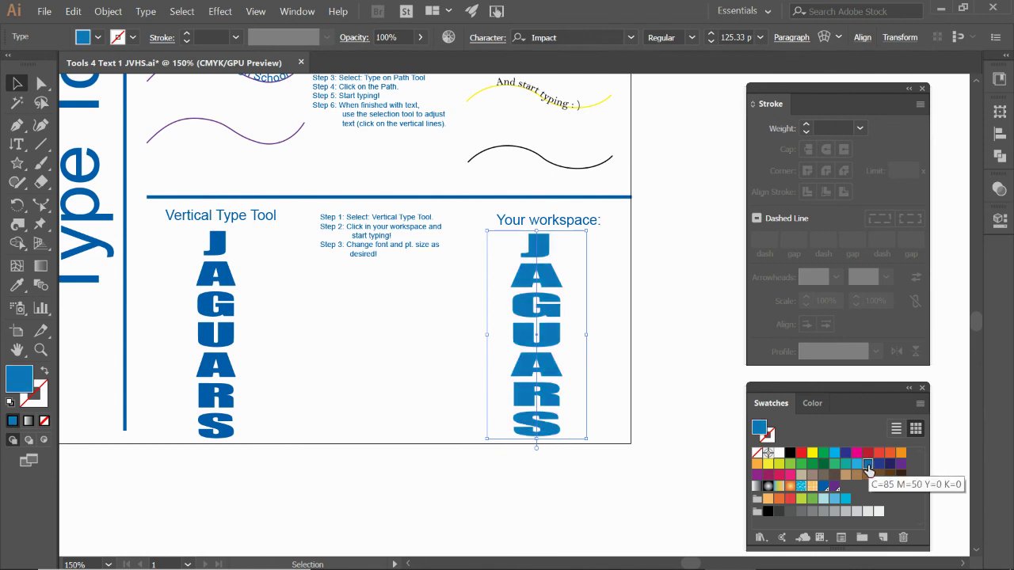
click(868, 466)
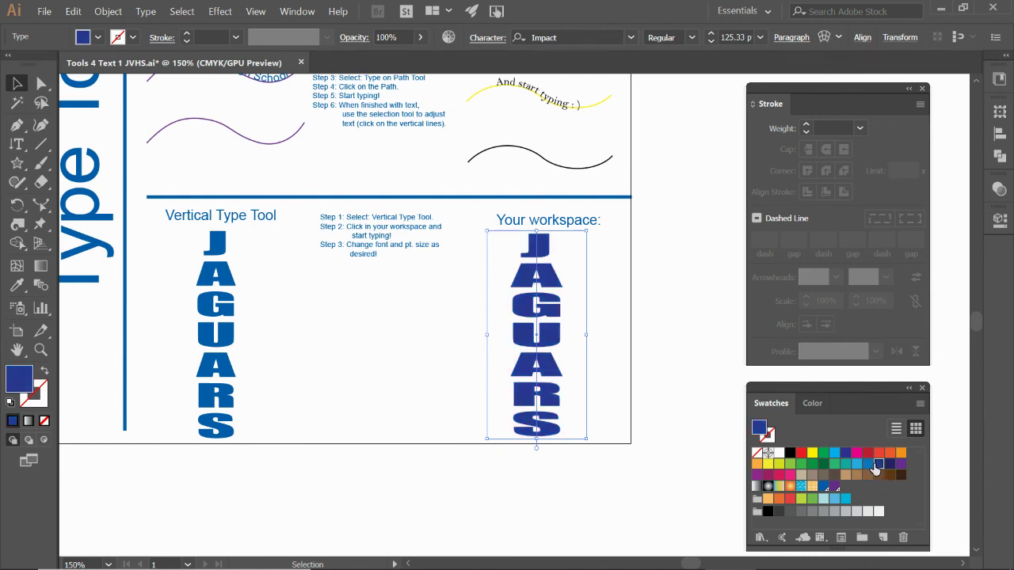
click(868, 465)
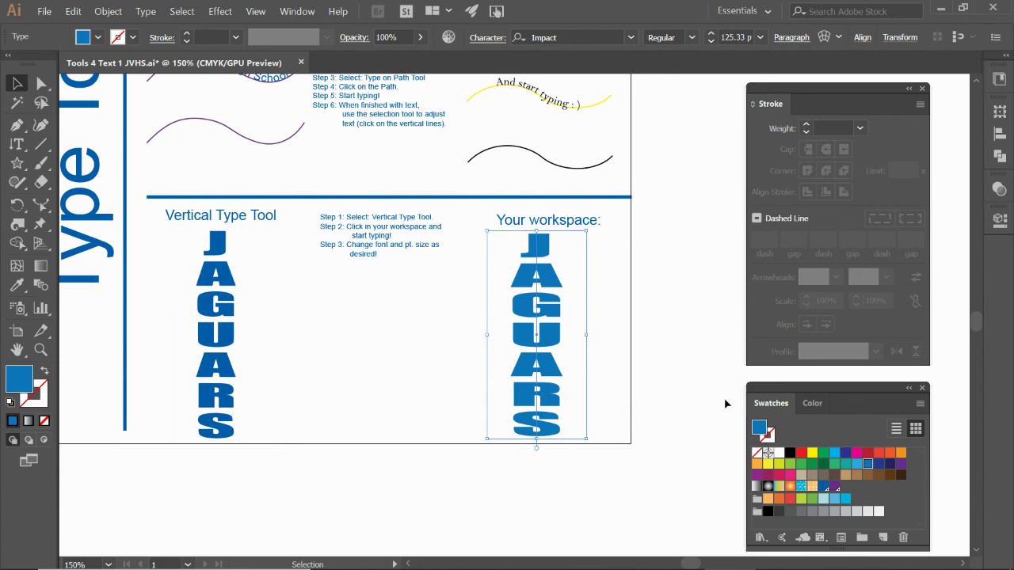
key(ctrl)
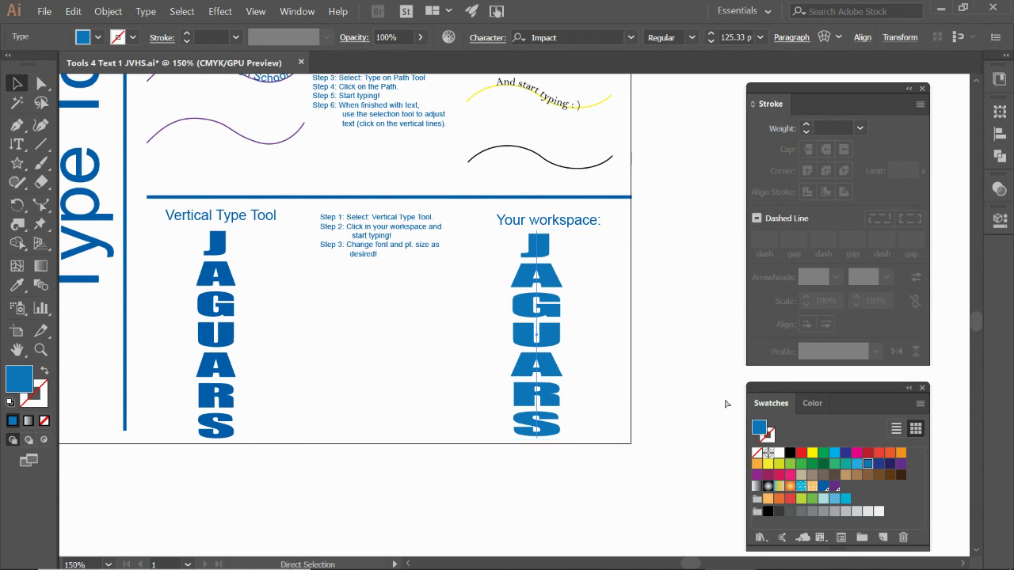
Step: Fit the whole Type Tools worksheet in the window and pan it slightly left
key(ctrl+0)
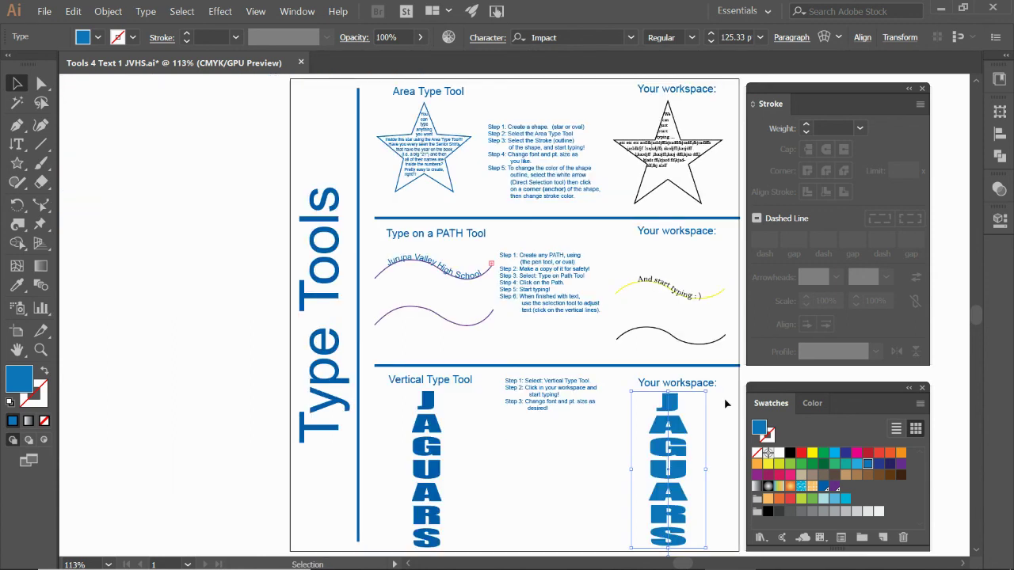
click(593, 353)
drag(593, 351, 520, 348)
key(ctrl+z)
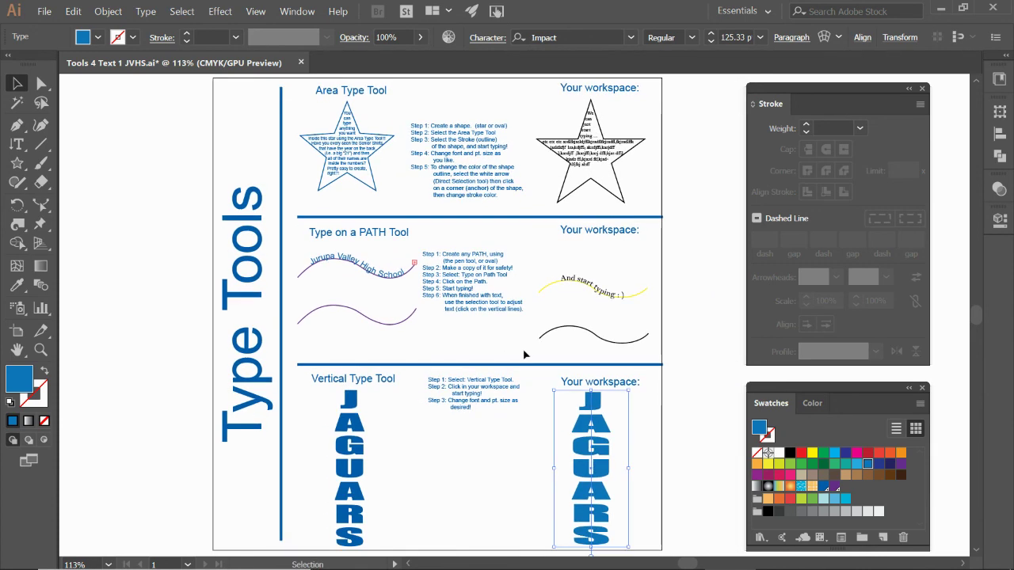